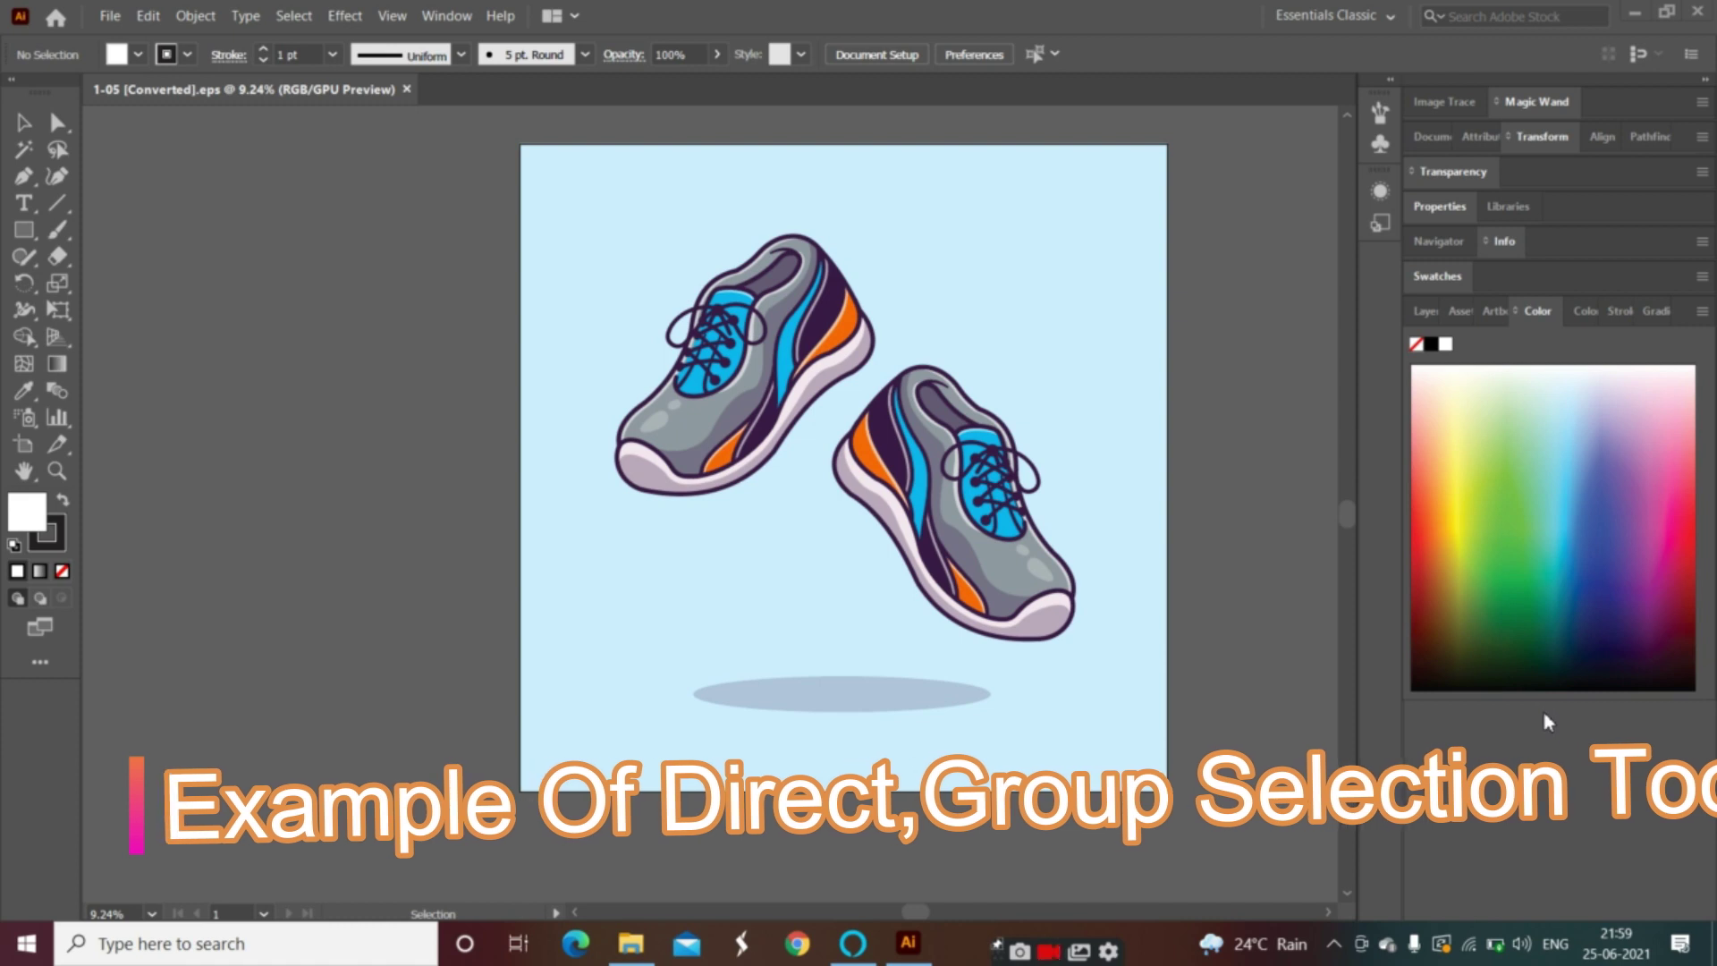
Step: Switch the selection mode to selecting individual paths and points
click(53, 131)
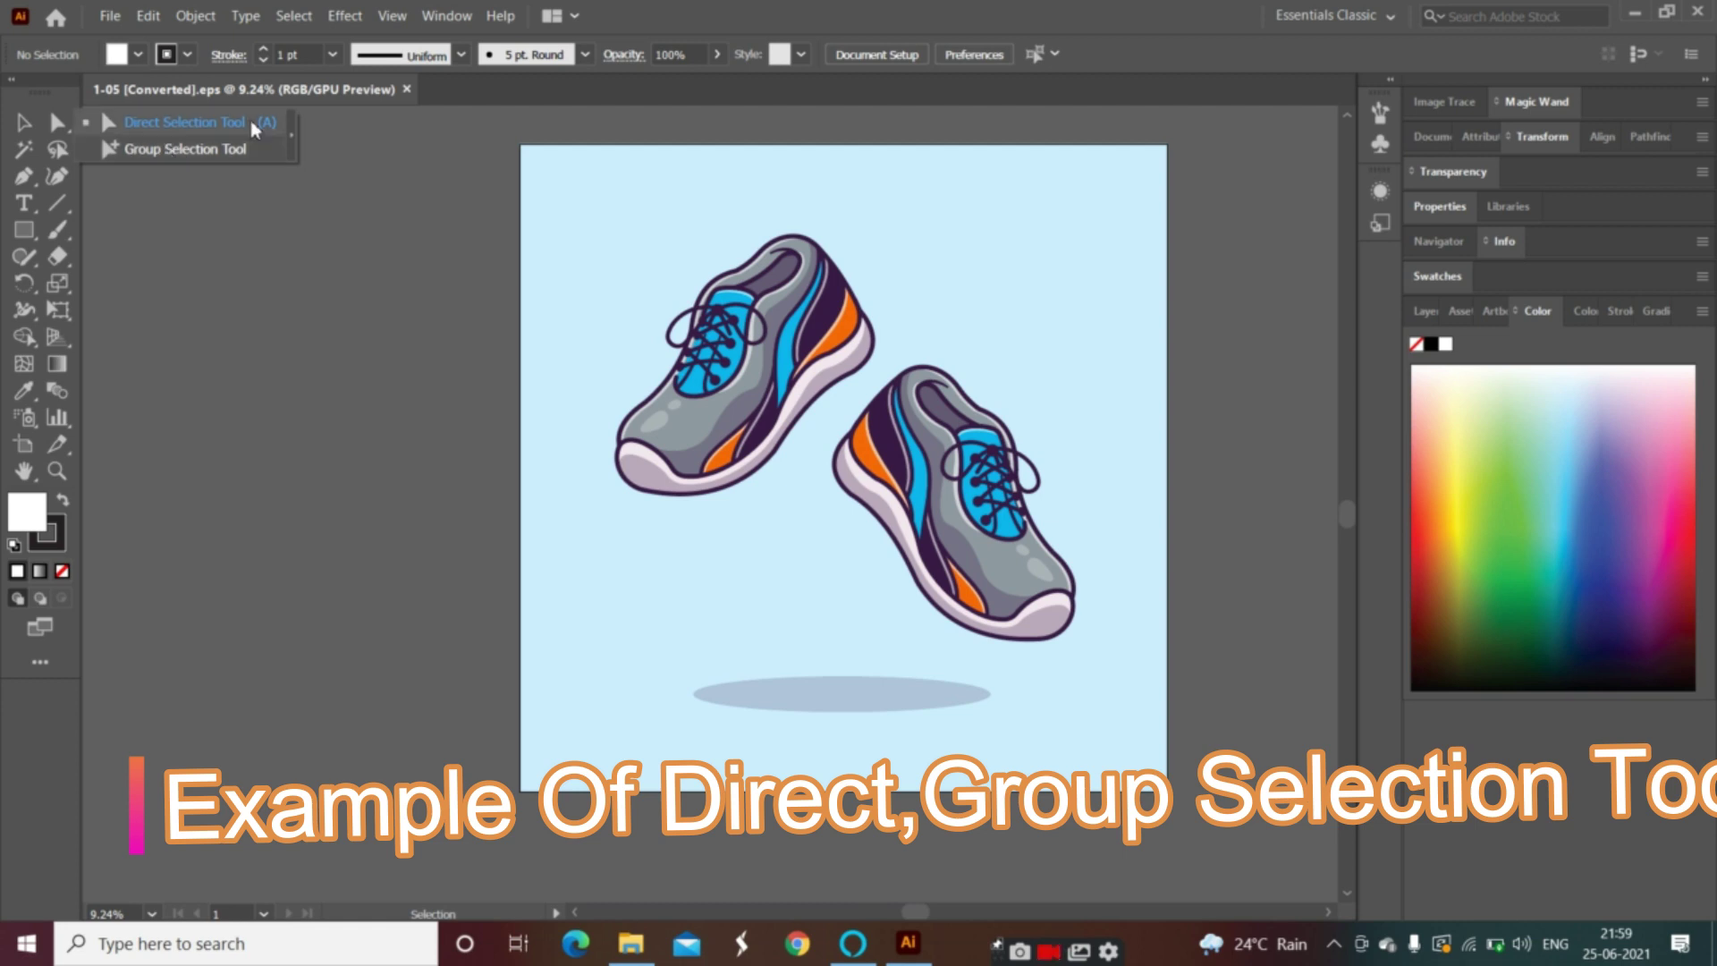
click(338, 171)
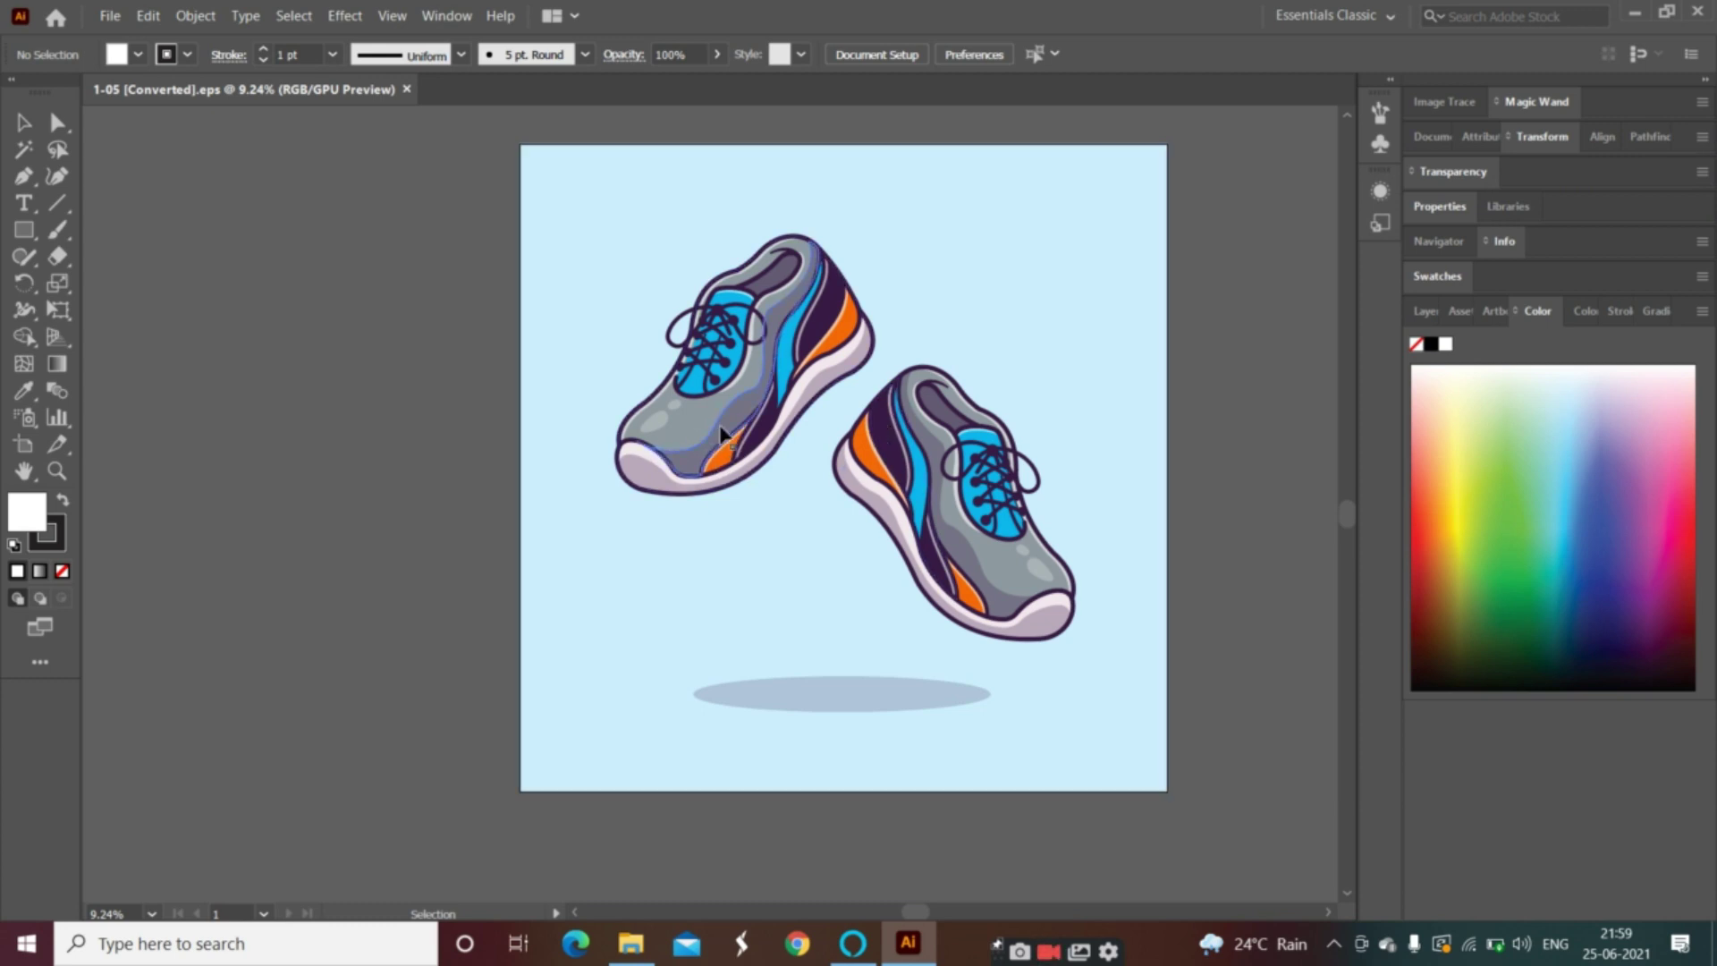
click(57, 124)
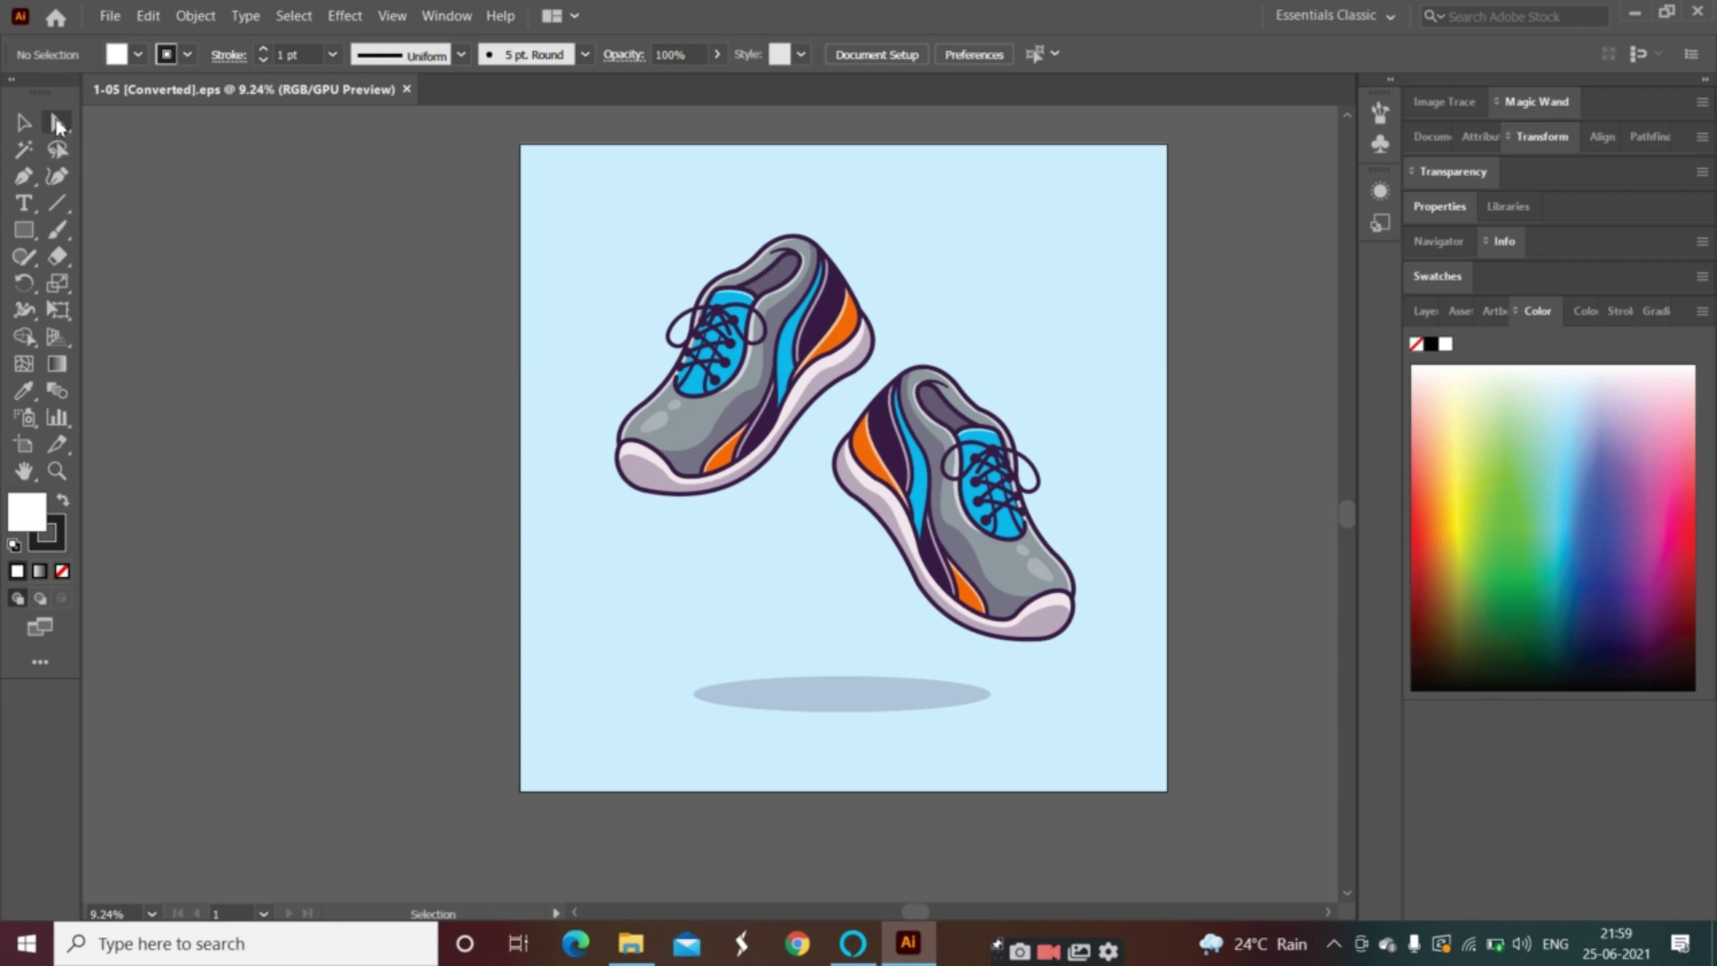
click(157, 123)
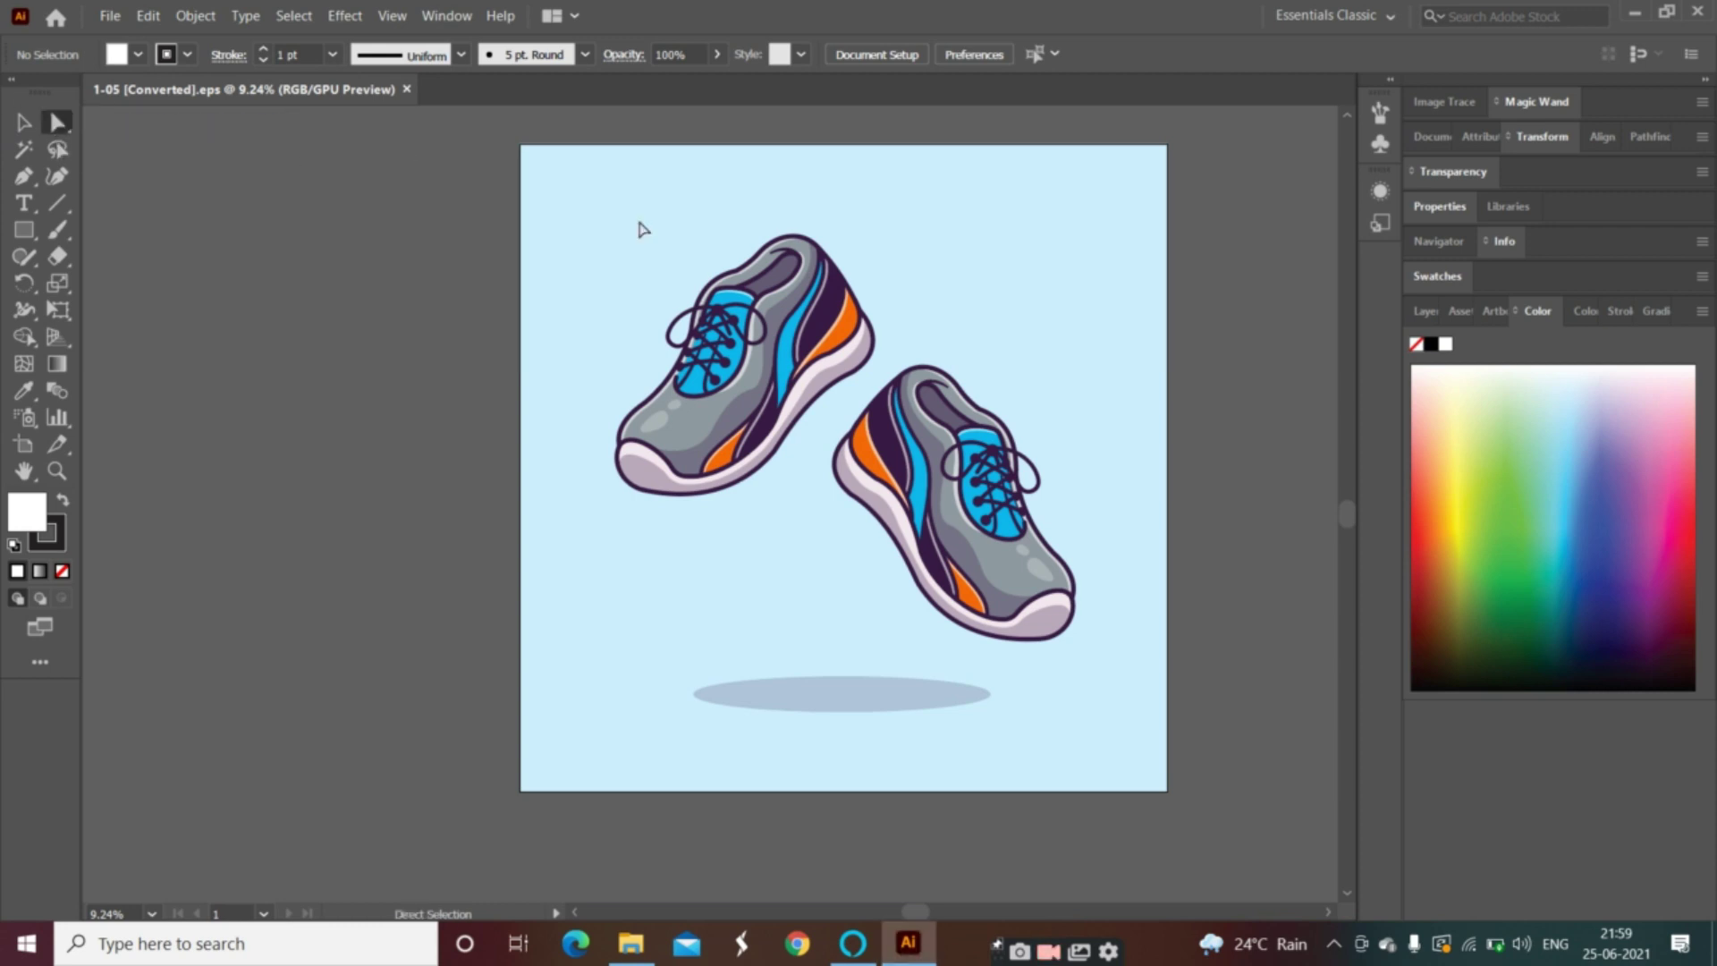
Step: Try several selections on the left shoe, ending with only its blue stripe selected
click(677, 430)
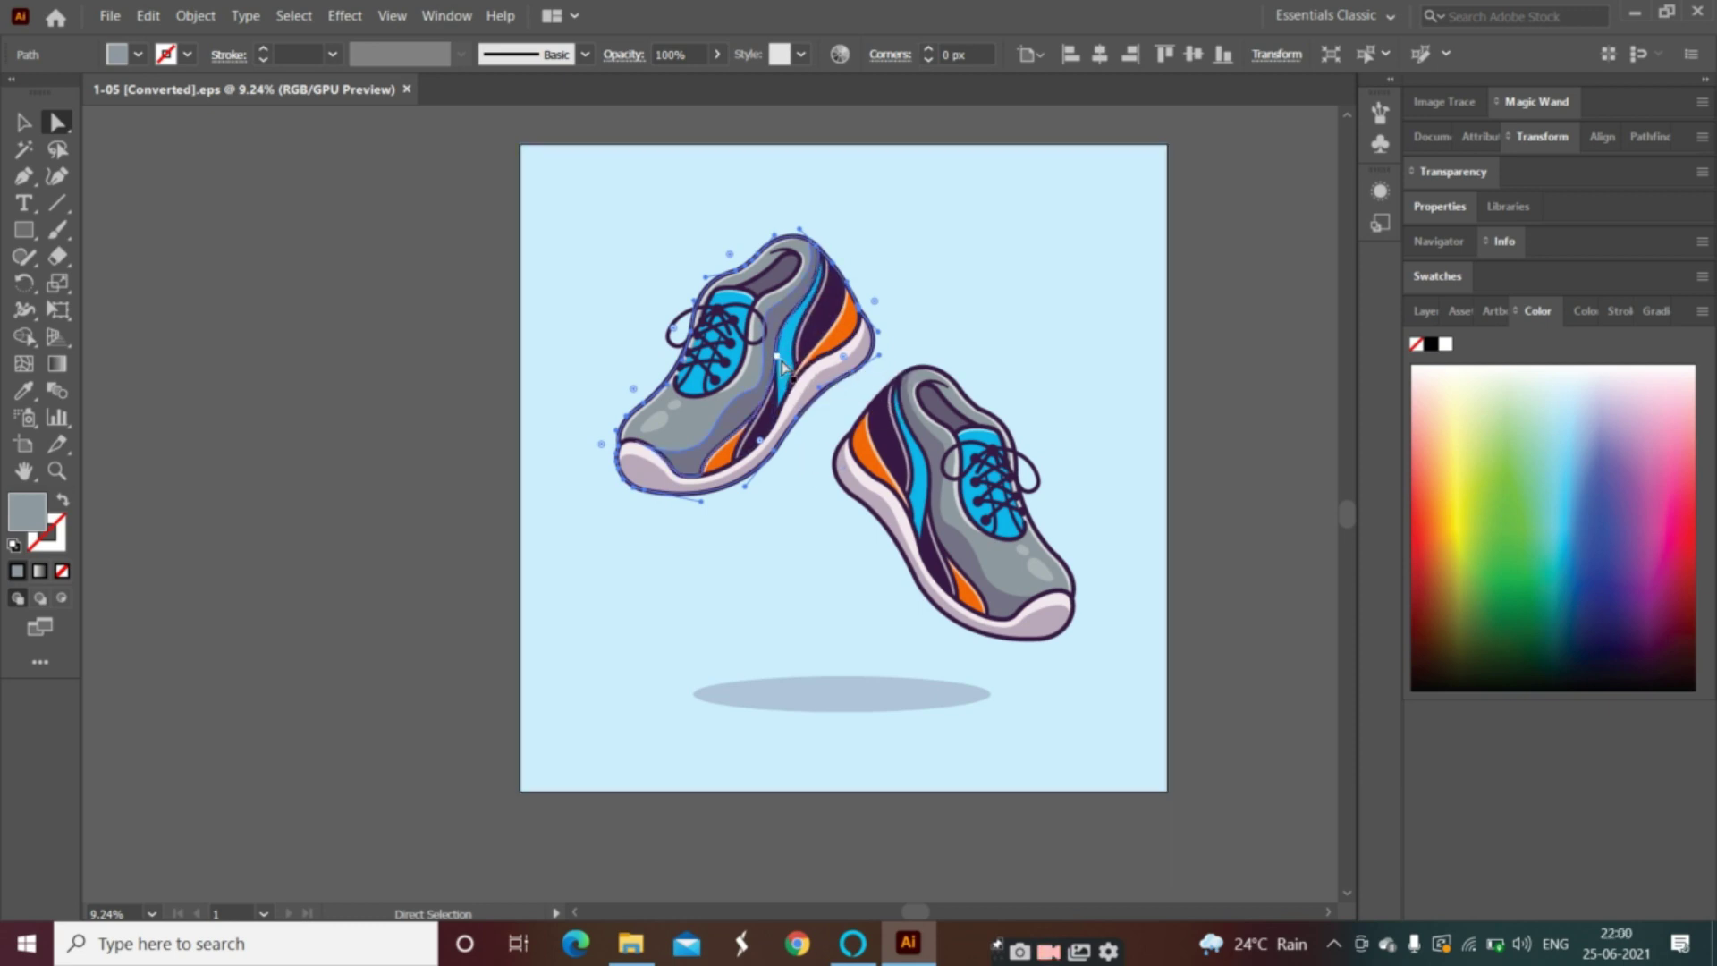
click(788, 365)
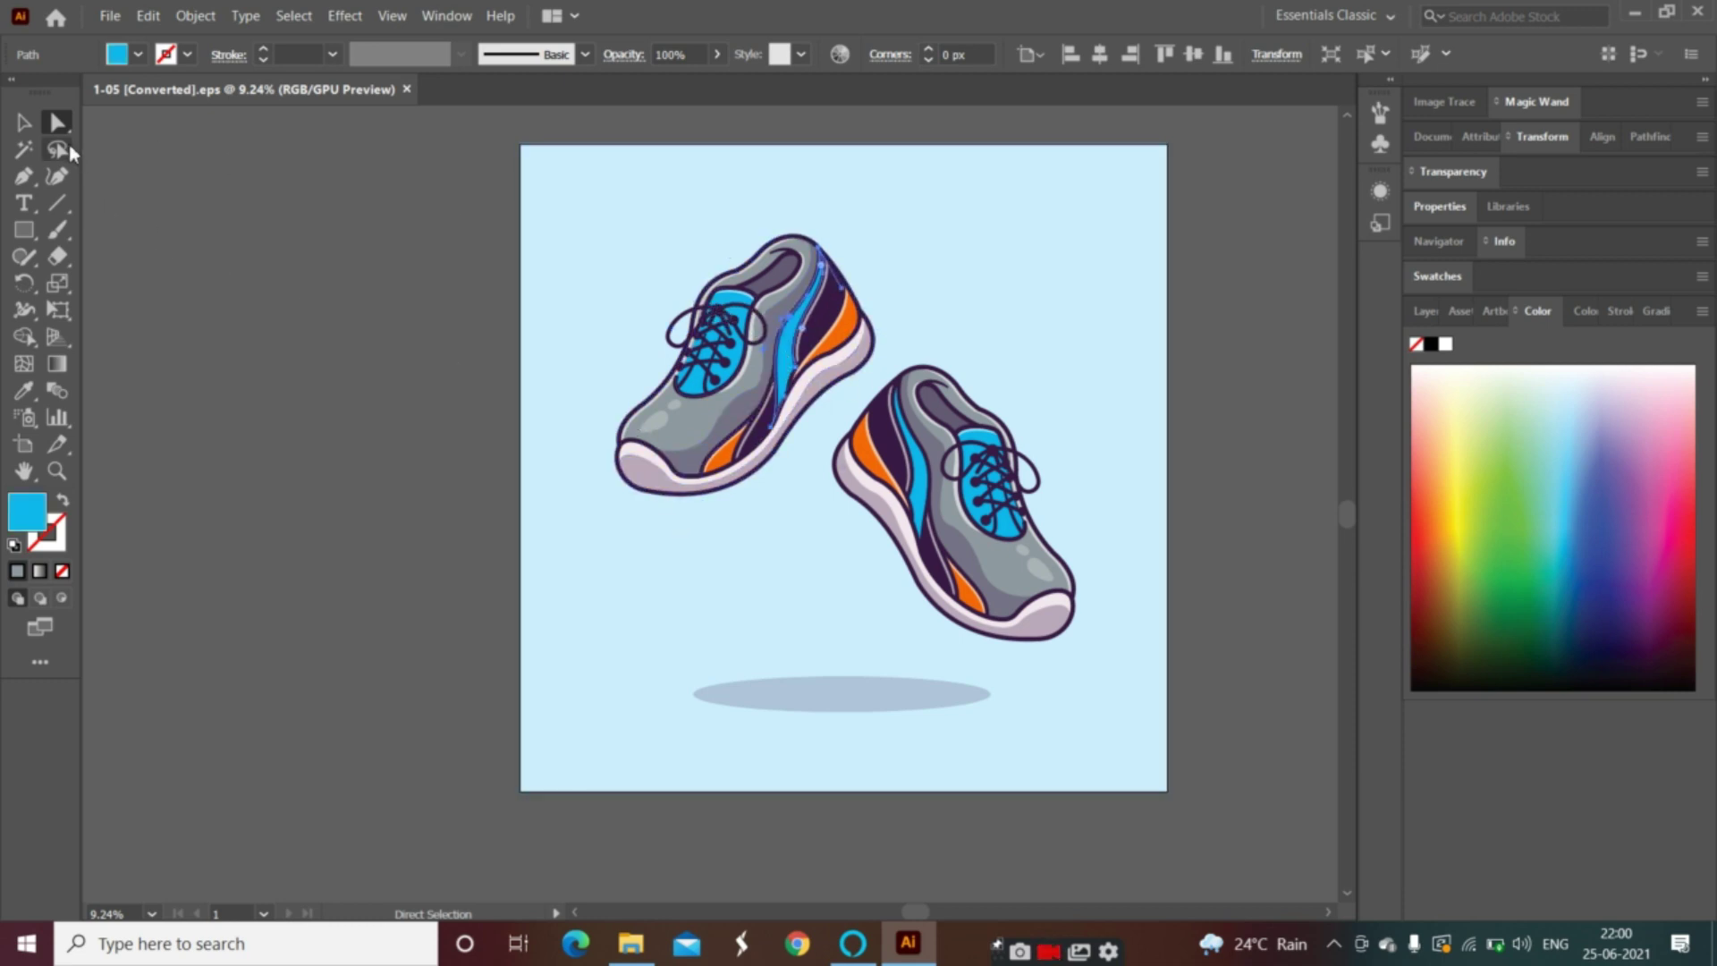
drag(58, 134, 142, 126)
click(815, 288)
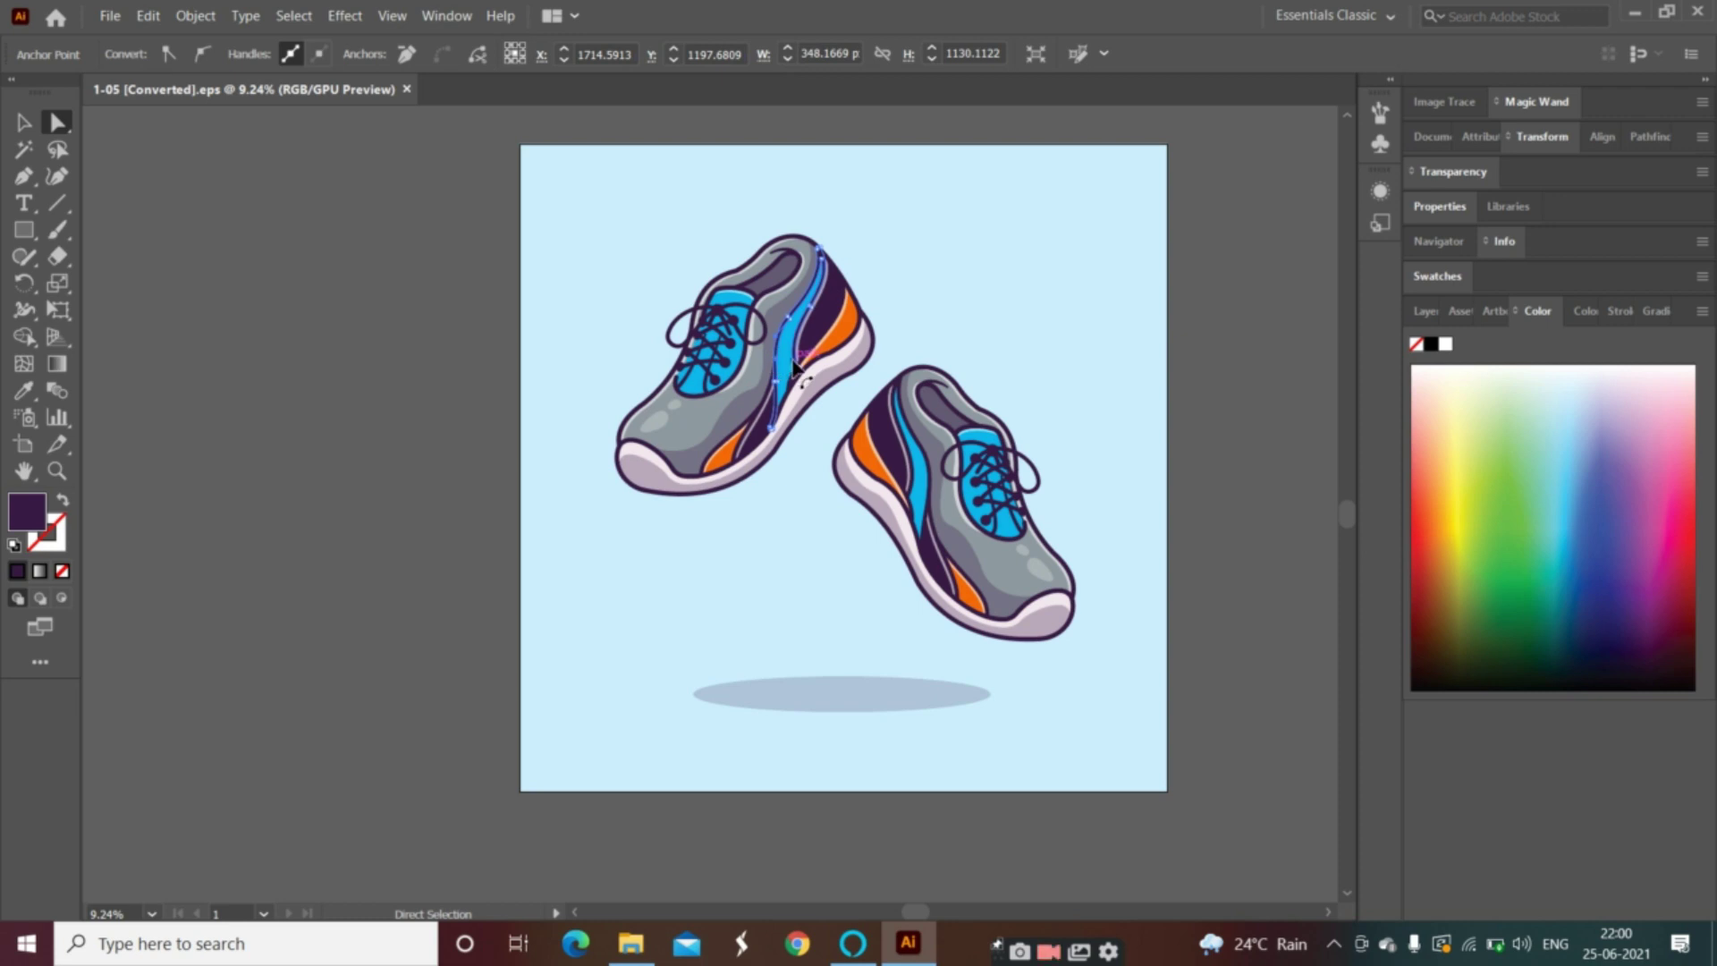
drag(79, 121, 113, 151)
key(ctrl+a)
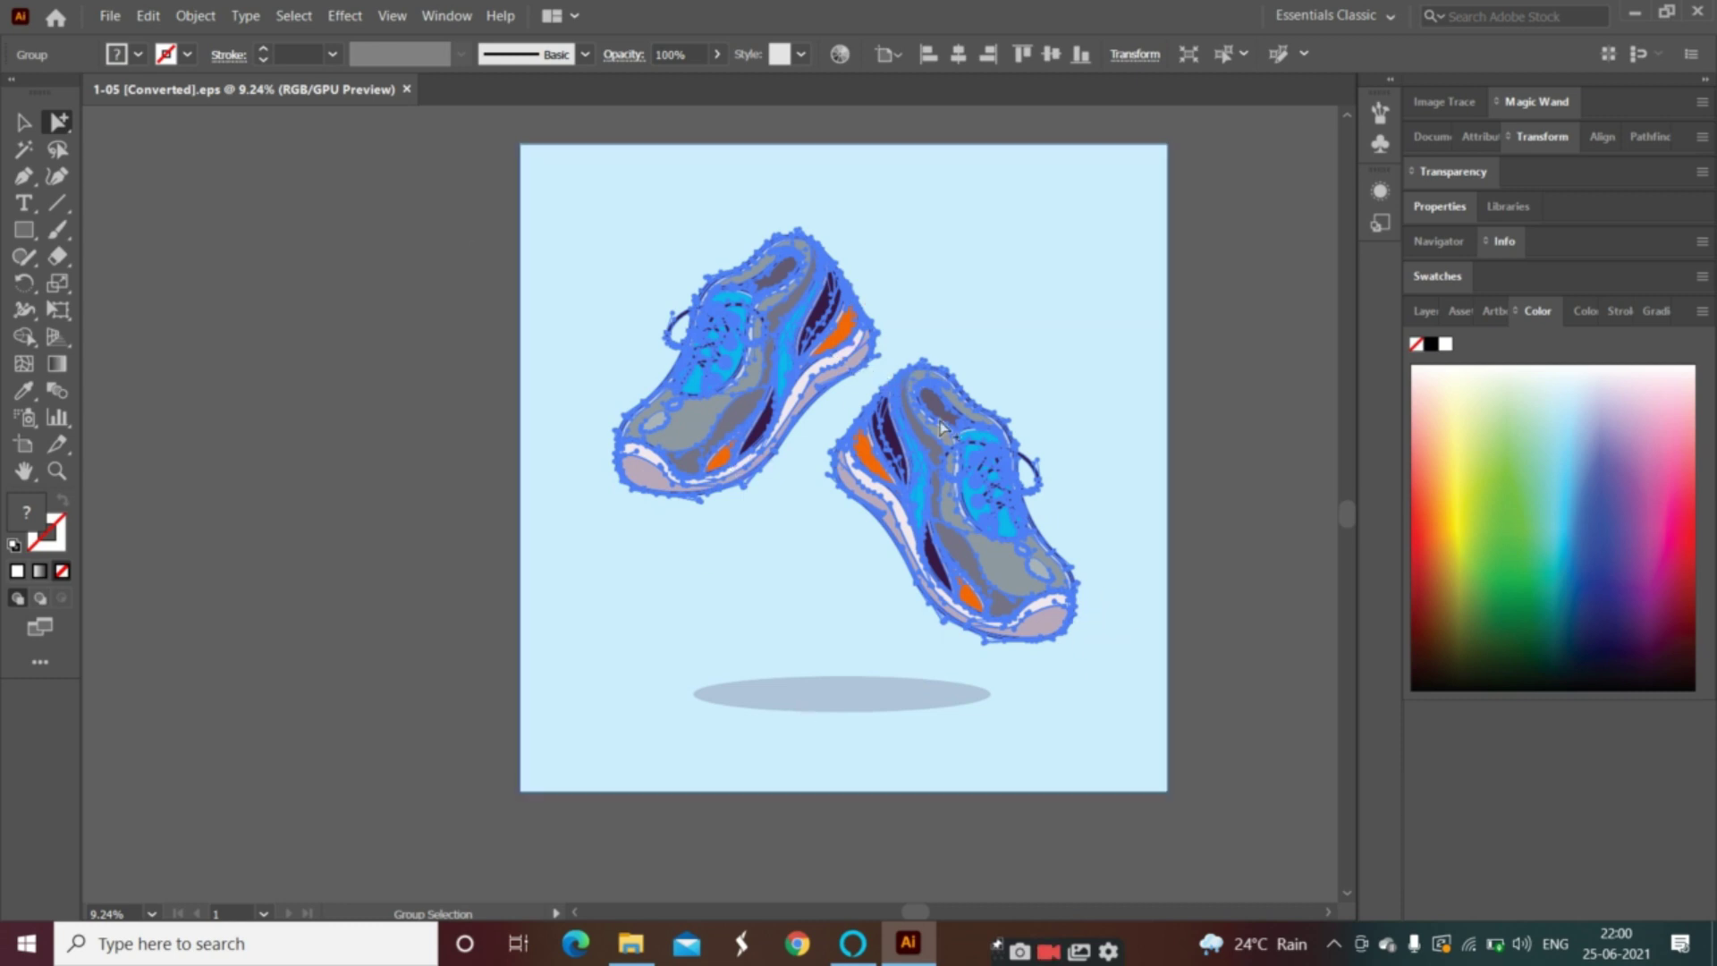
drag(58, 121, 108, 123)
click(656, 270)
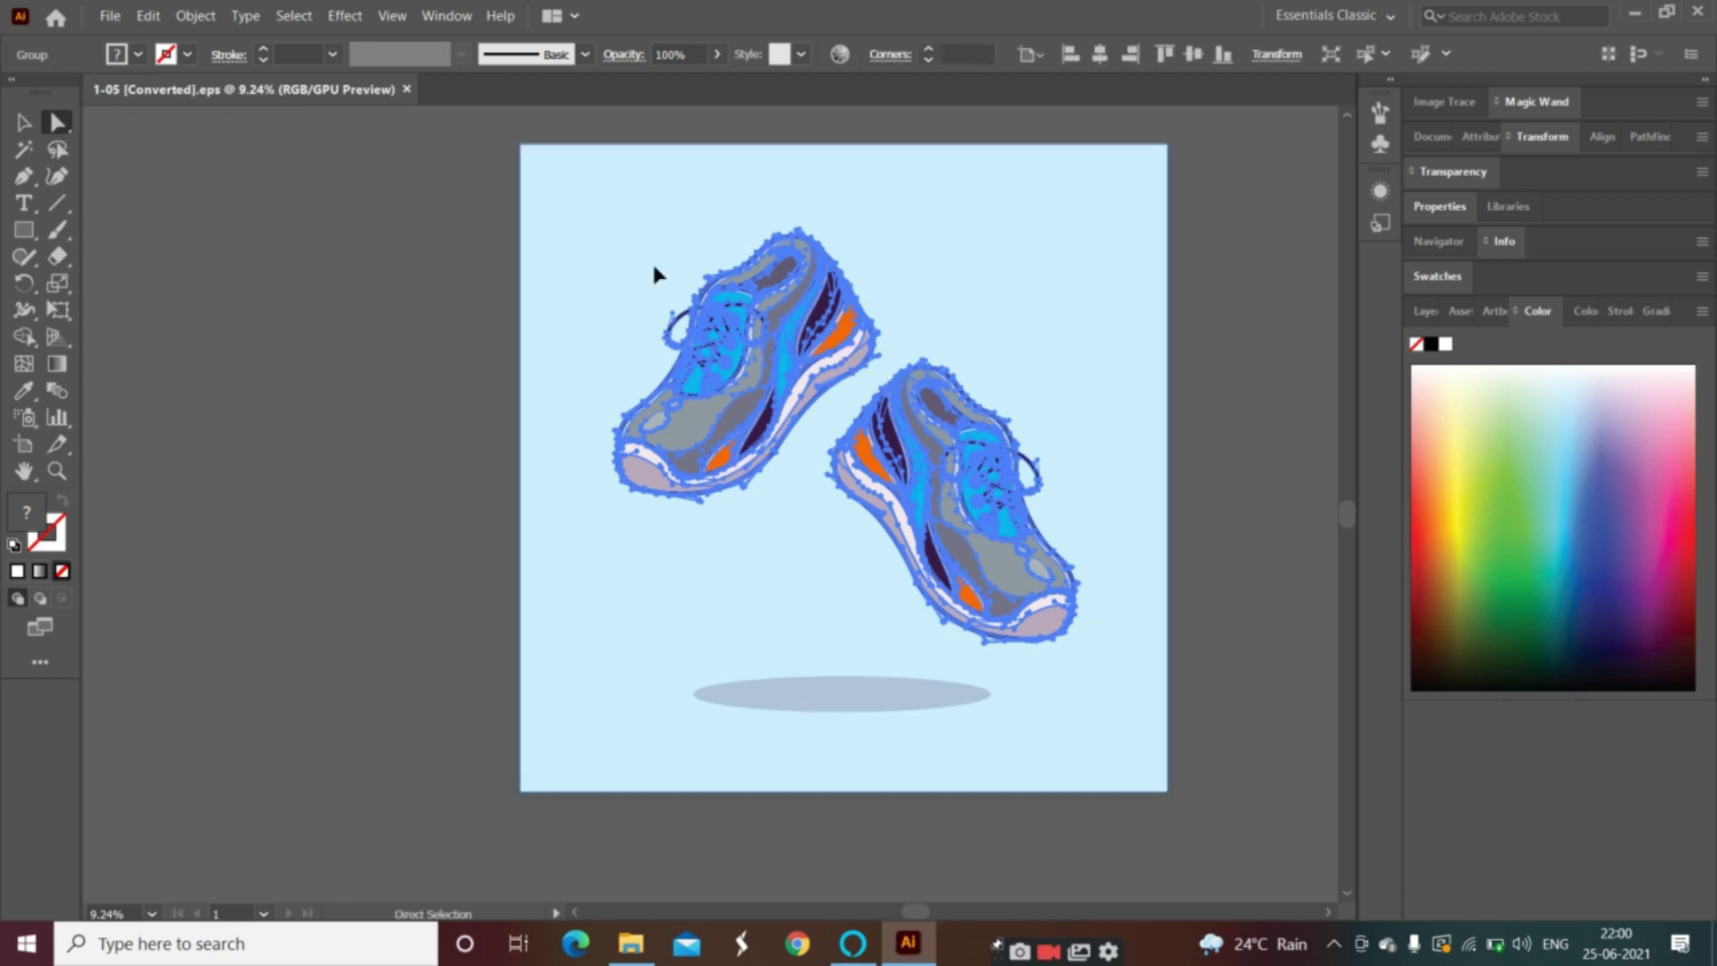
click(795, 339)
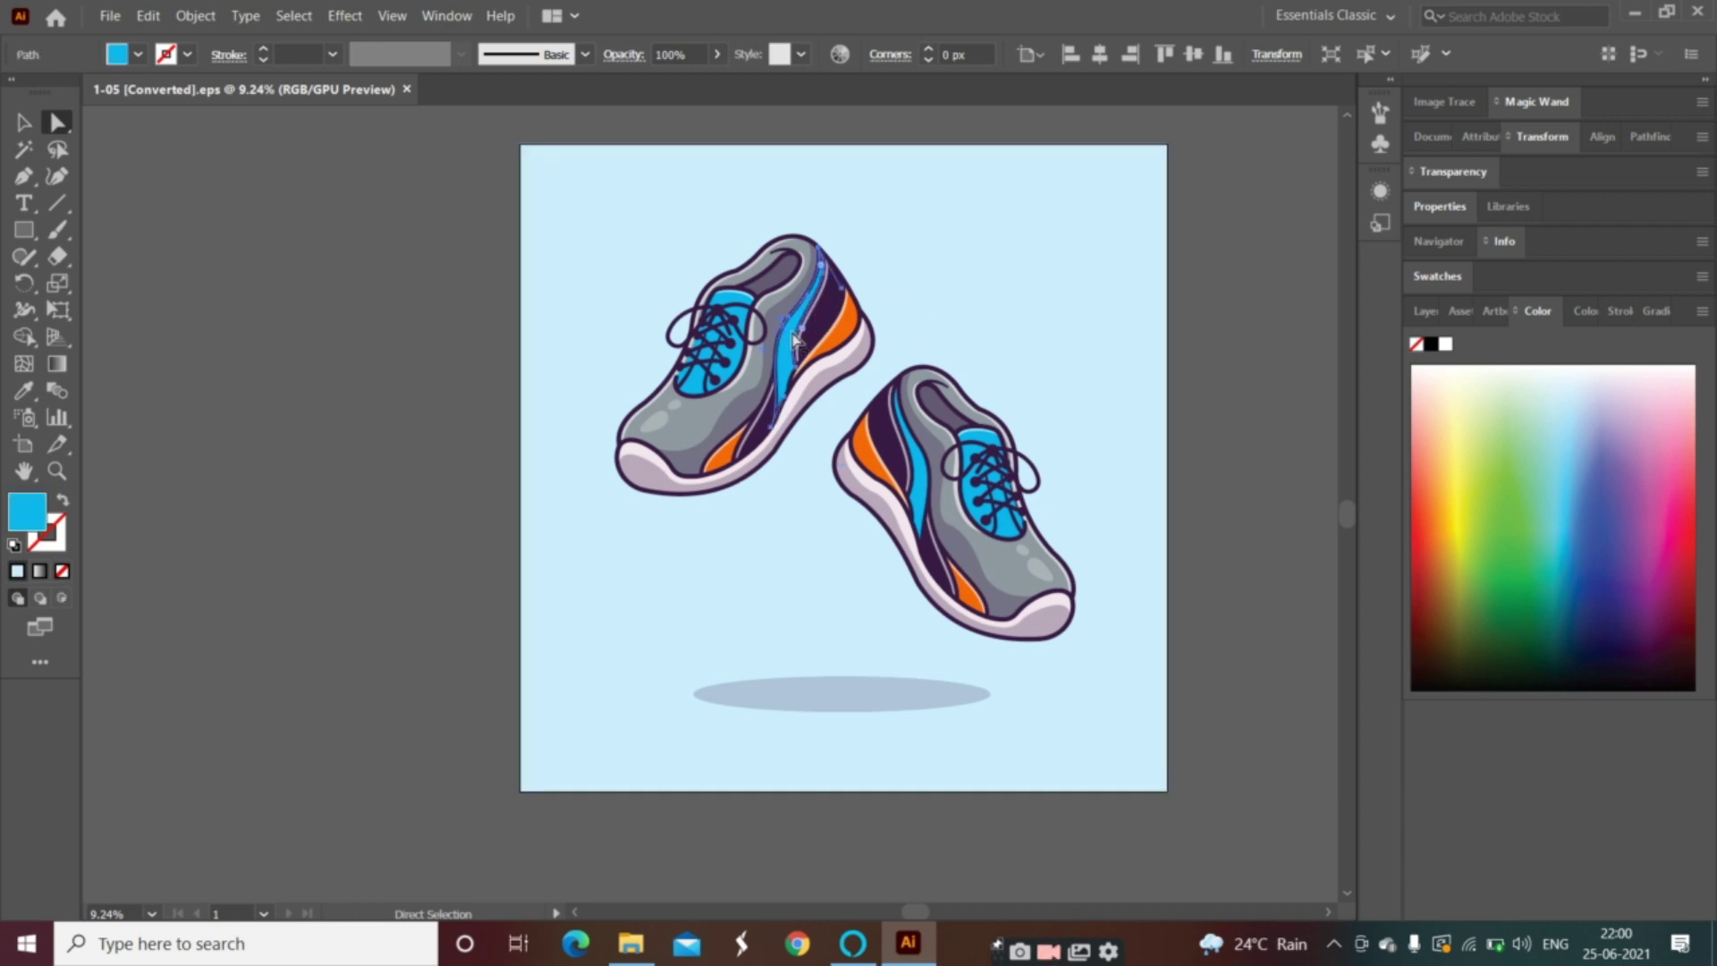
Step: Fill the left shoe's blue stripe with magenta in the Color Picker
double_click(16, 507)
click(354, 696)
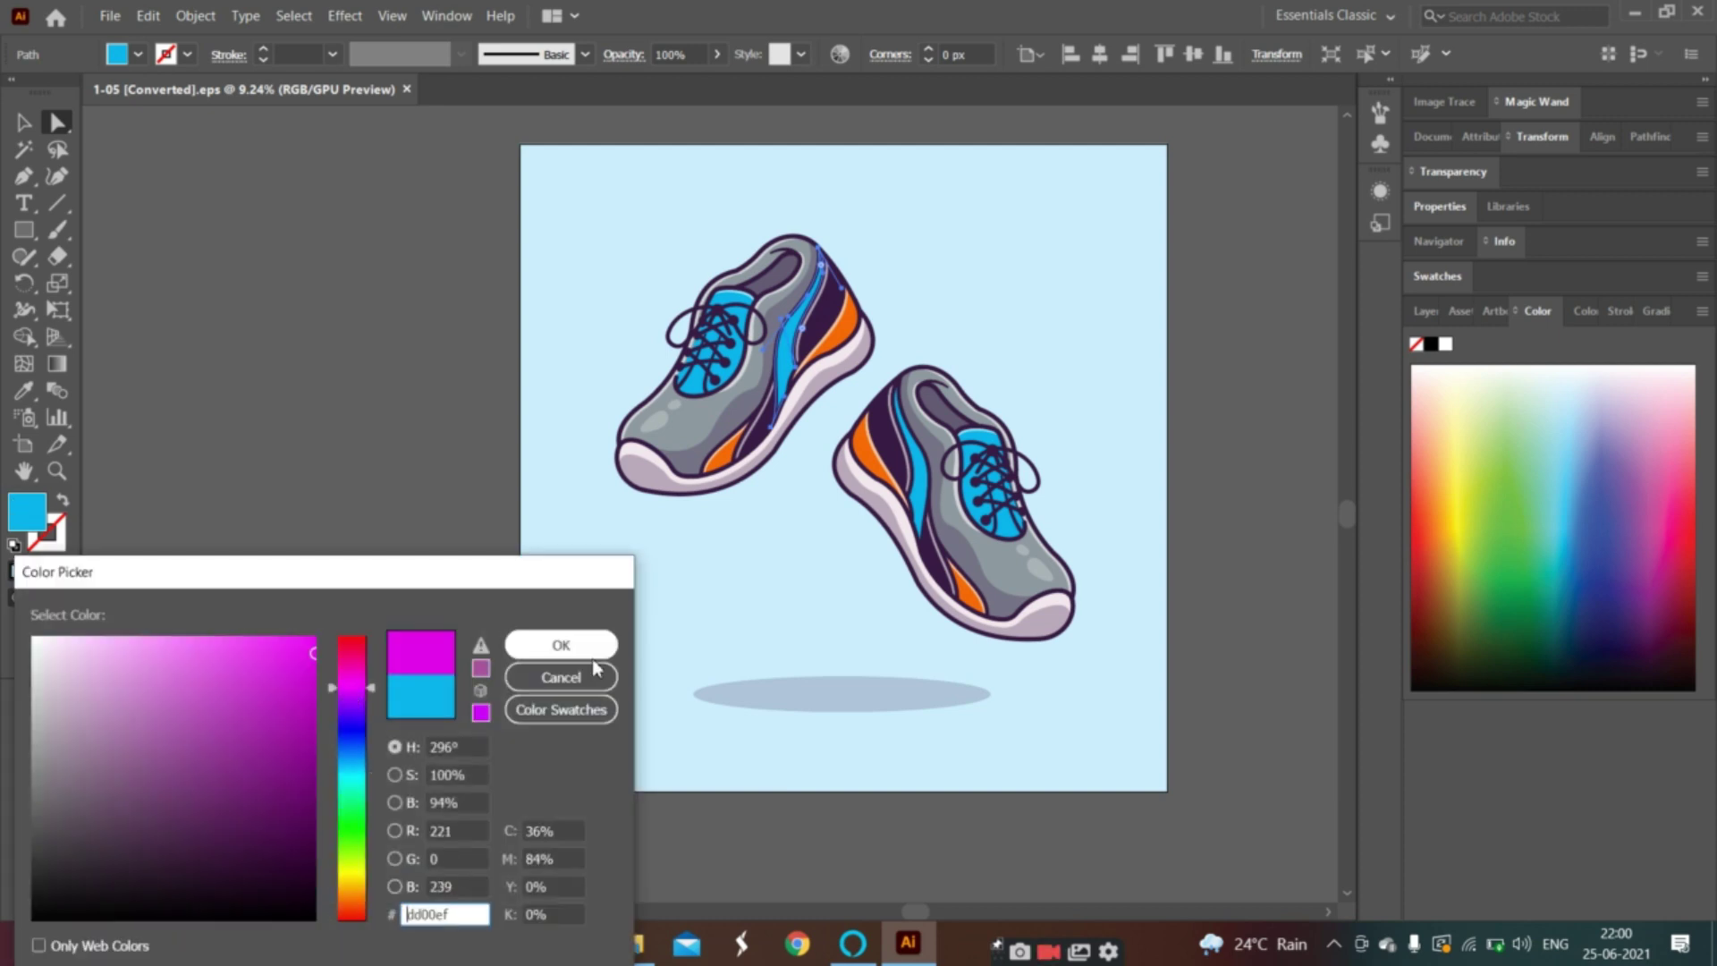
click(561, 644)
click(680, 581)
Step: Make the orange rear stripe magenta by sampling the stripe with the Eyedropper
click(824, 335)
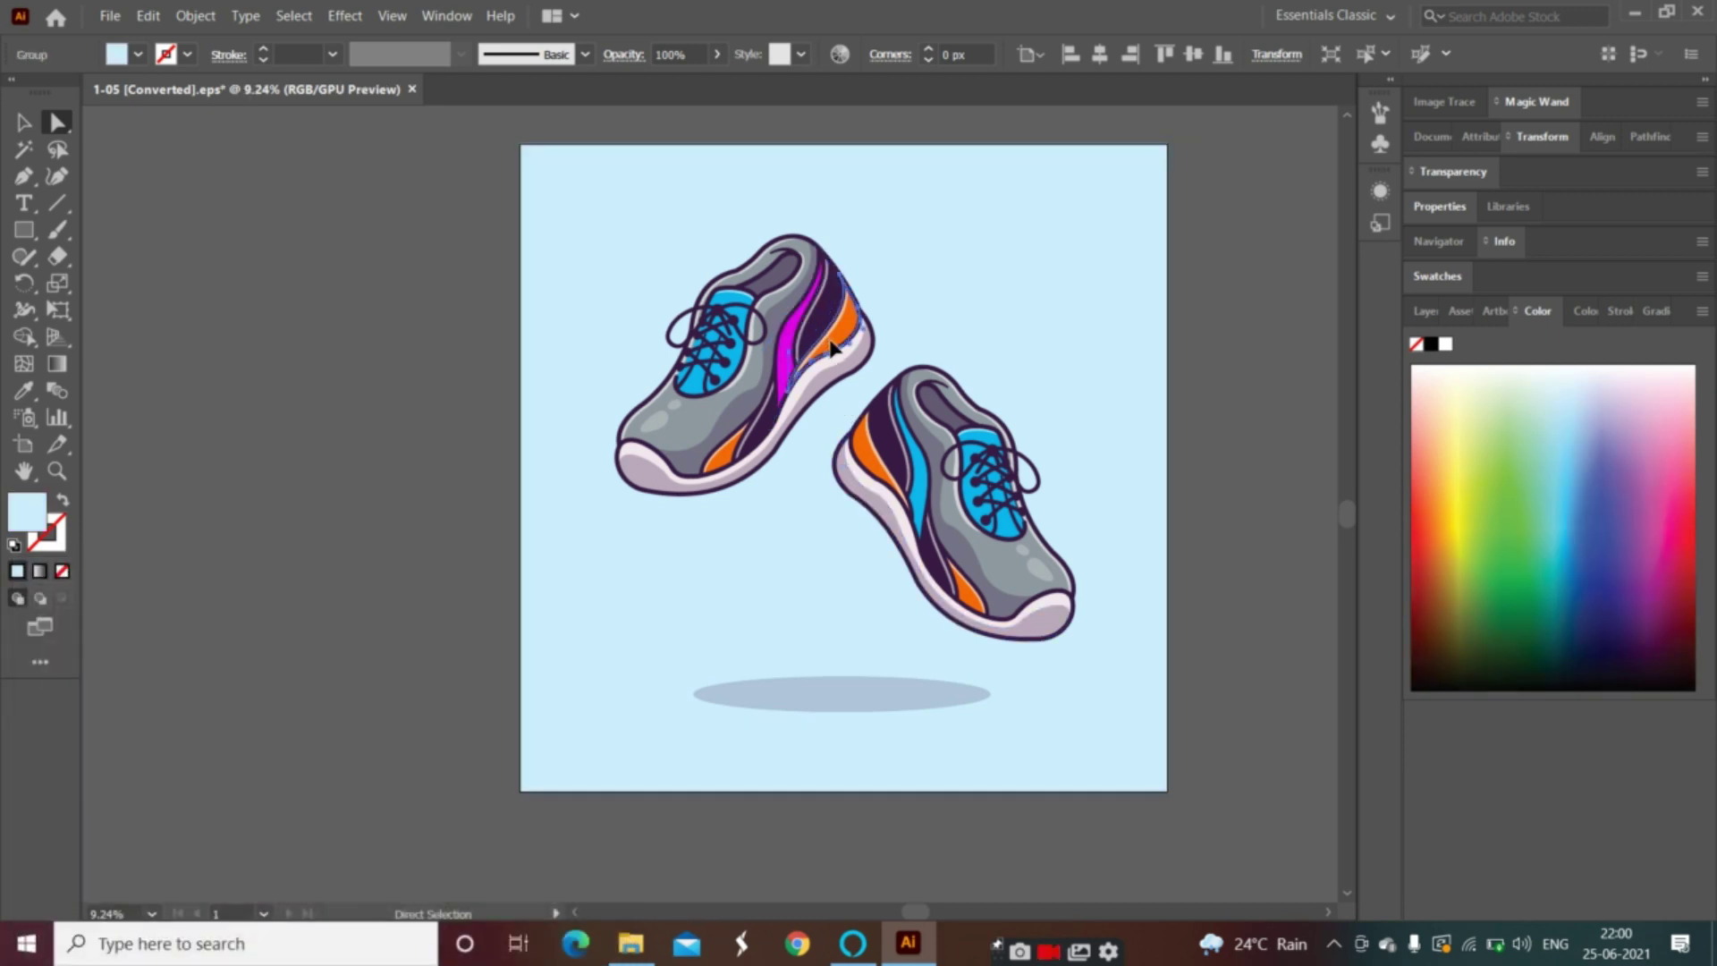
double_click(34, 516)
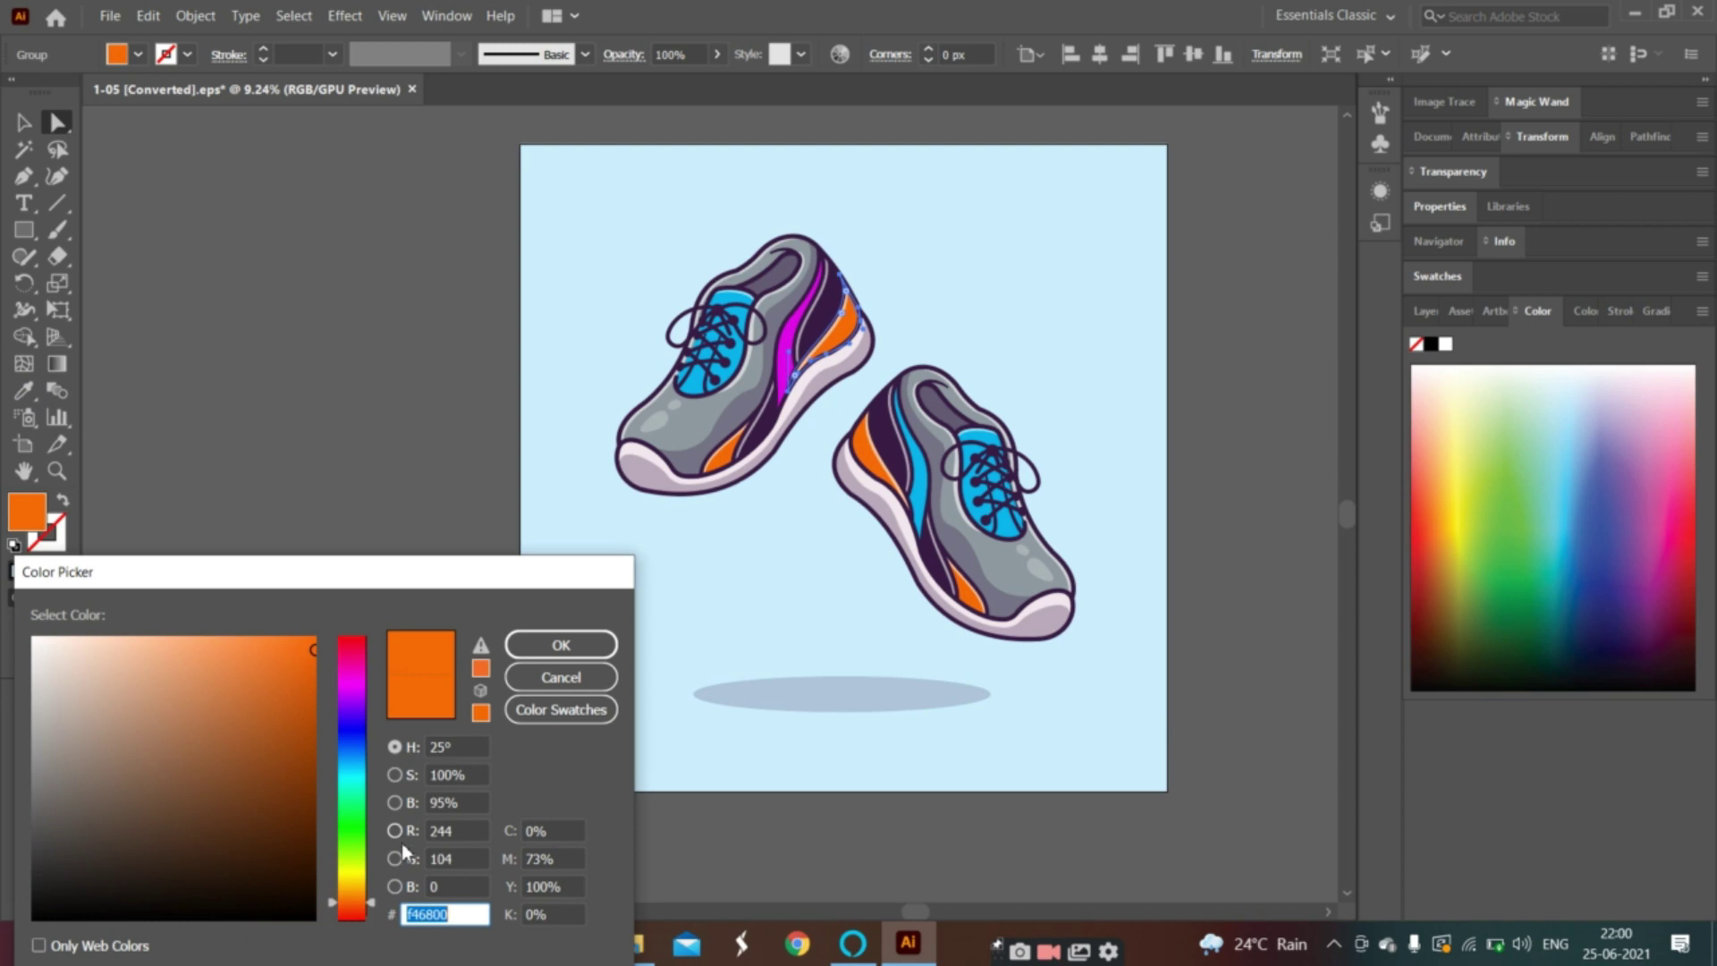
click(561, 677)
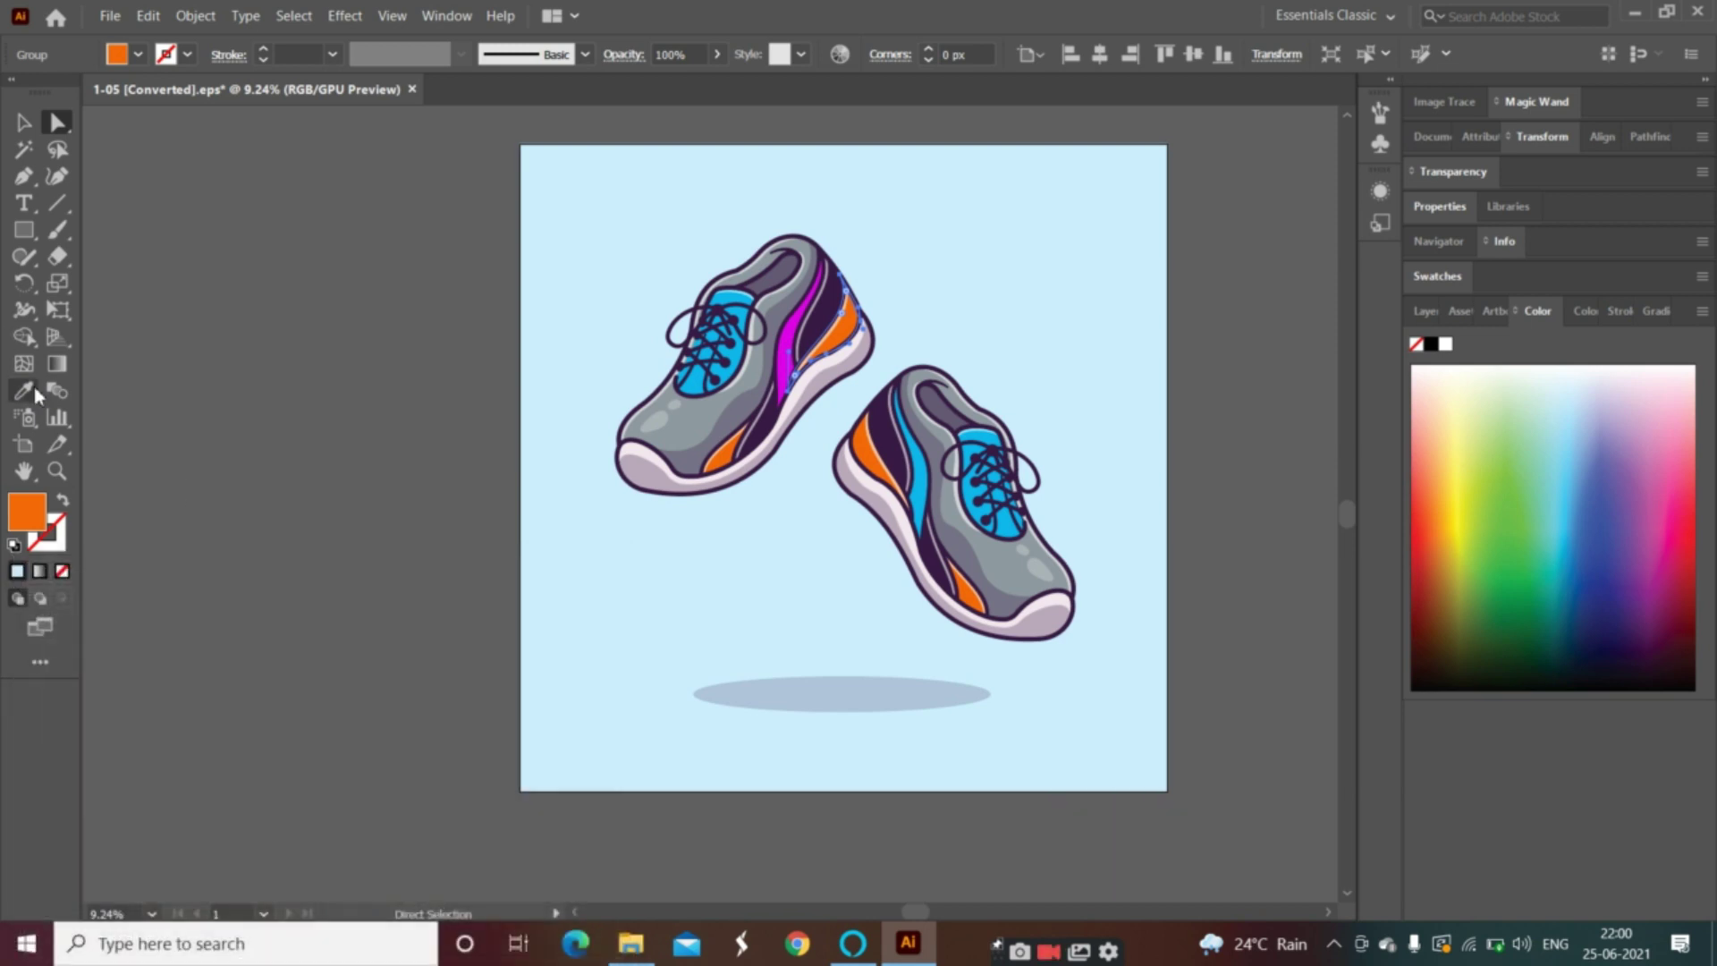
click(24, 390)
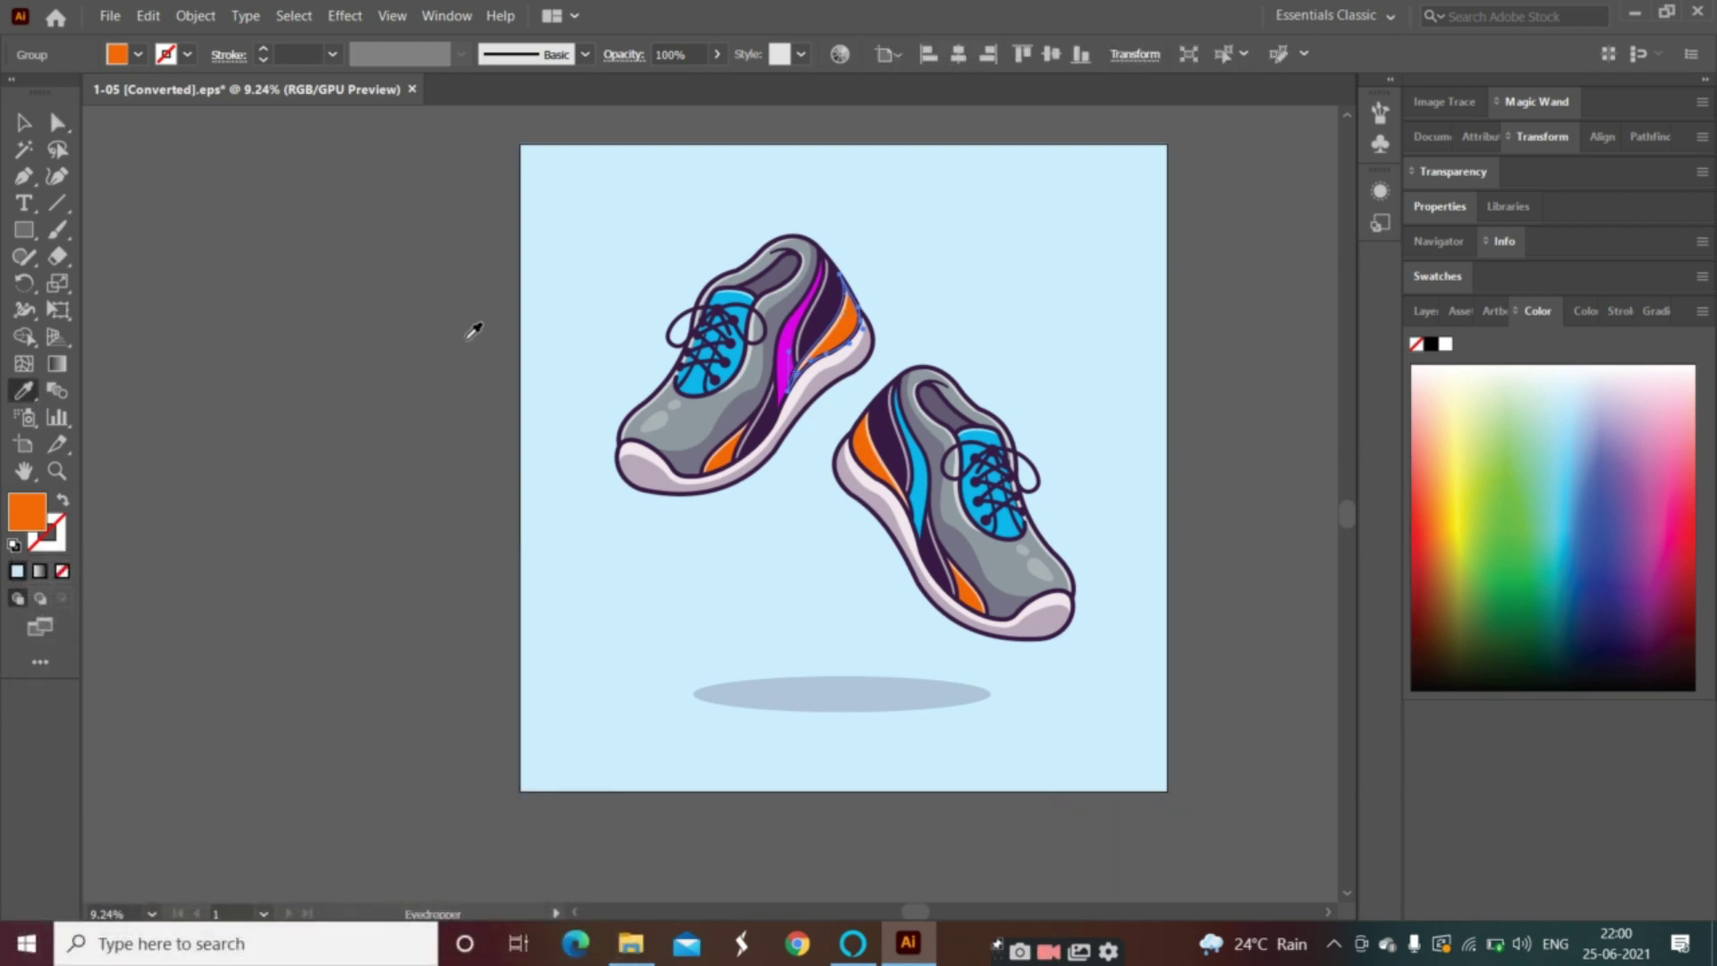
click(794, 333)
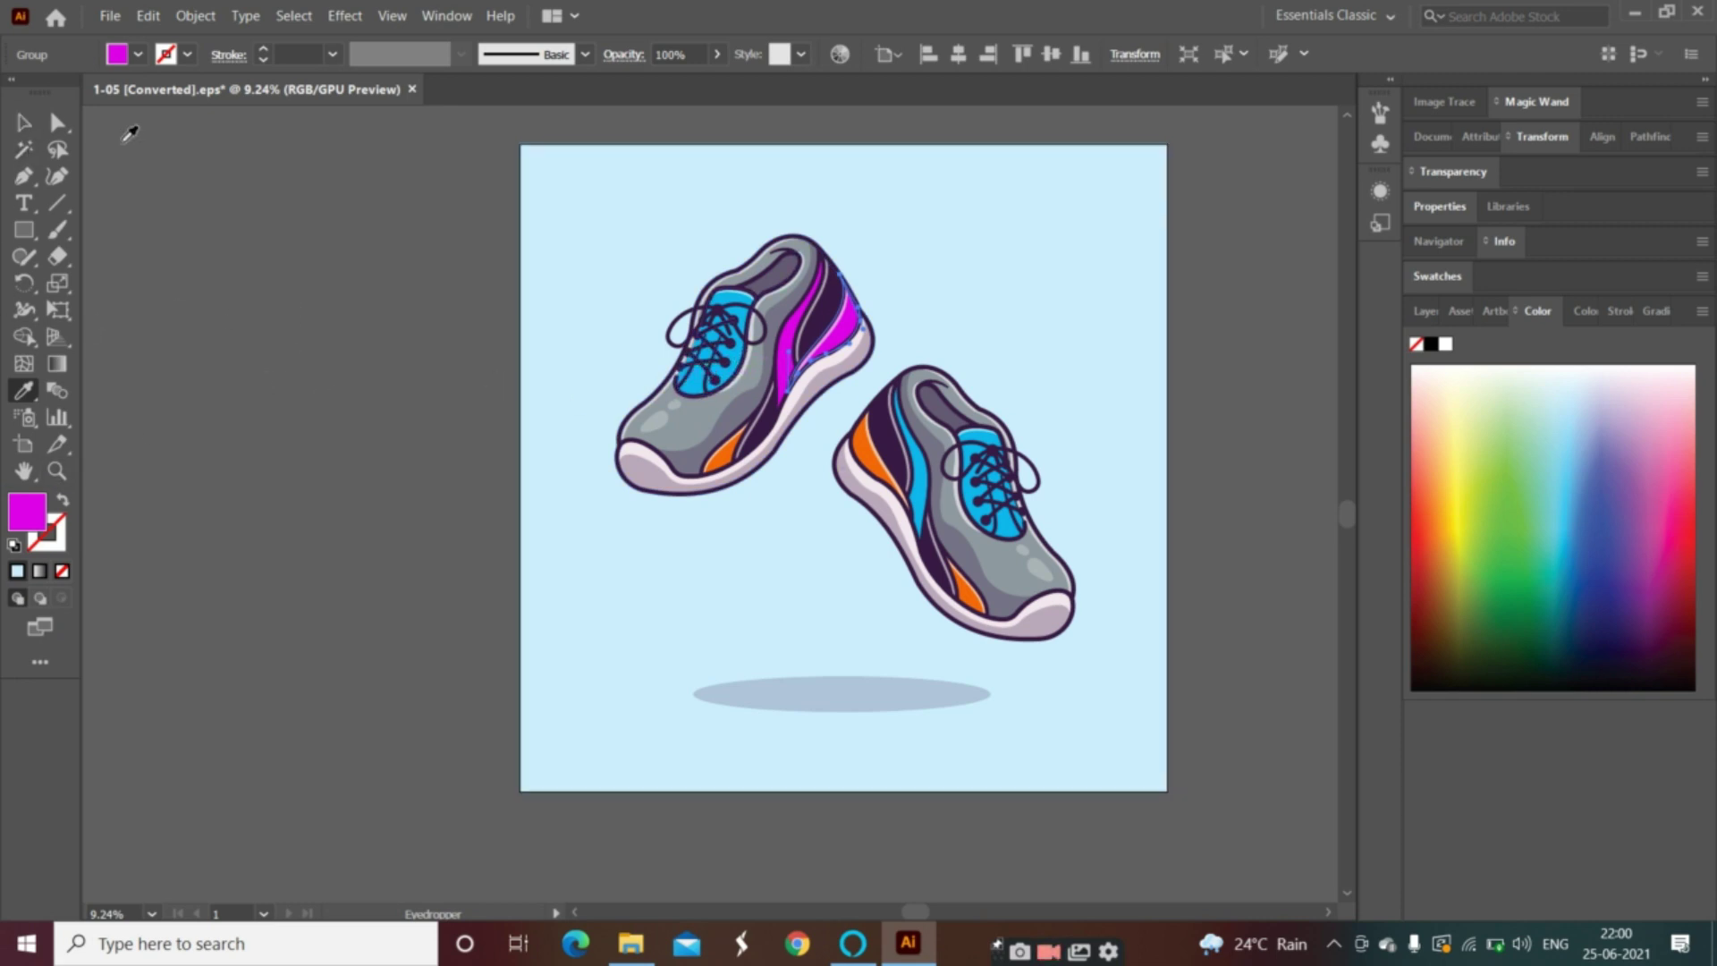
Step: Give the left shoe's blue tongue the same magenta using the Eyedropper
click(57, 123)
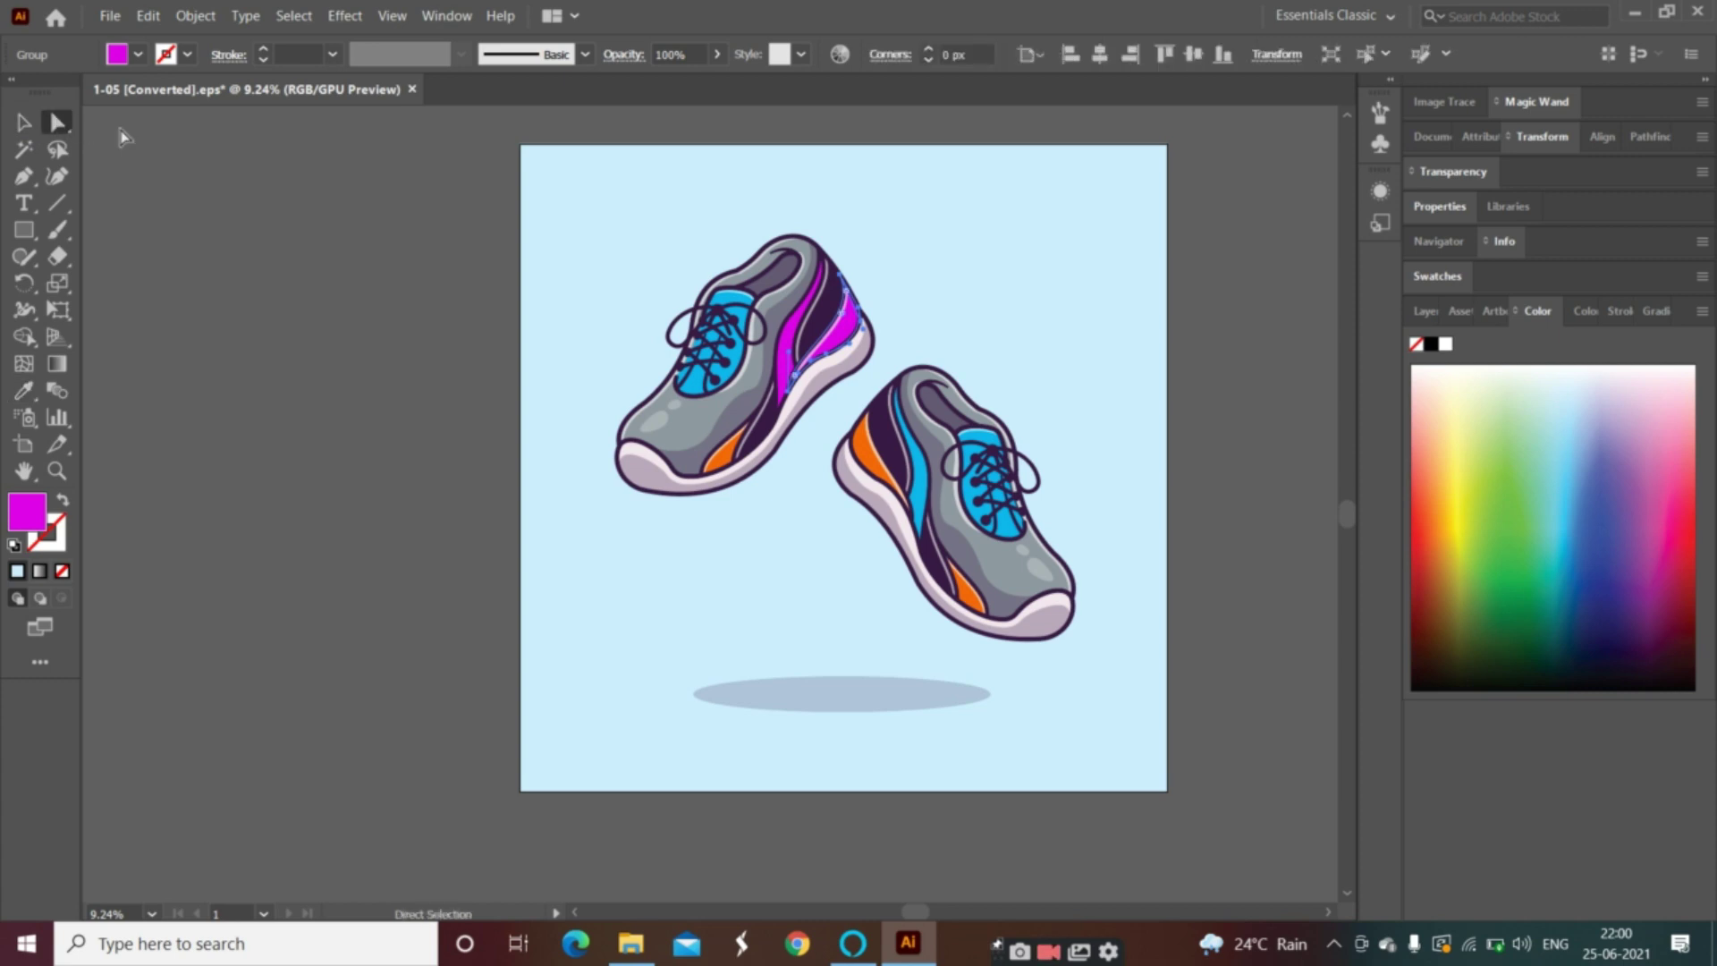
click(701, 394)
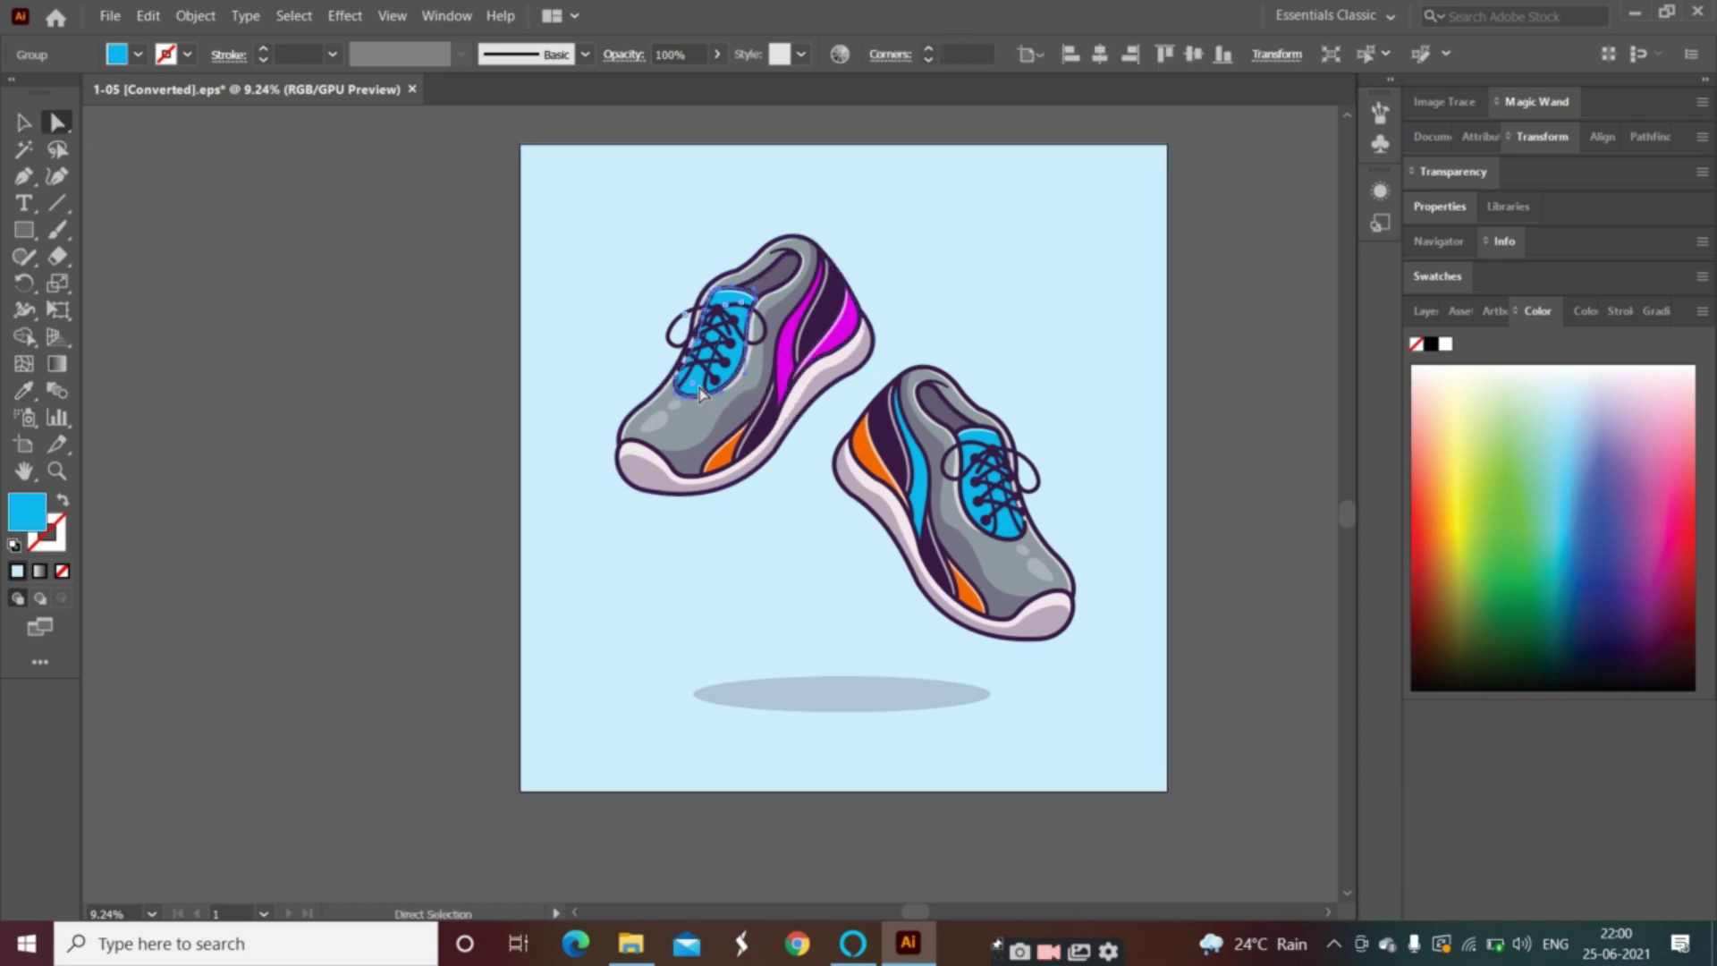
click(24, 390)
click(795, 327)
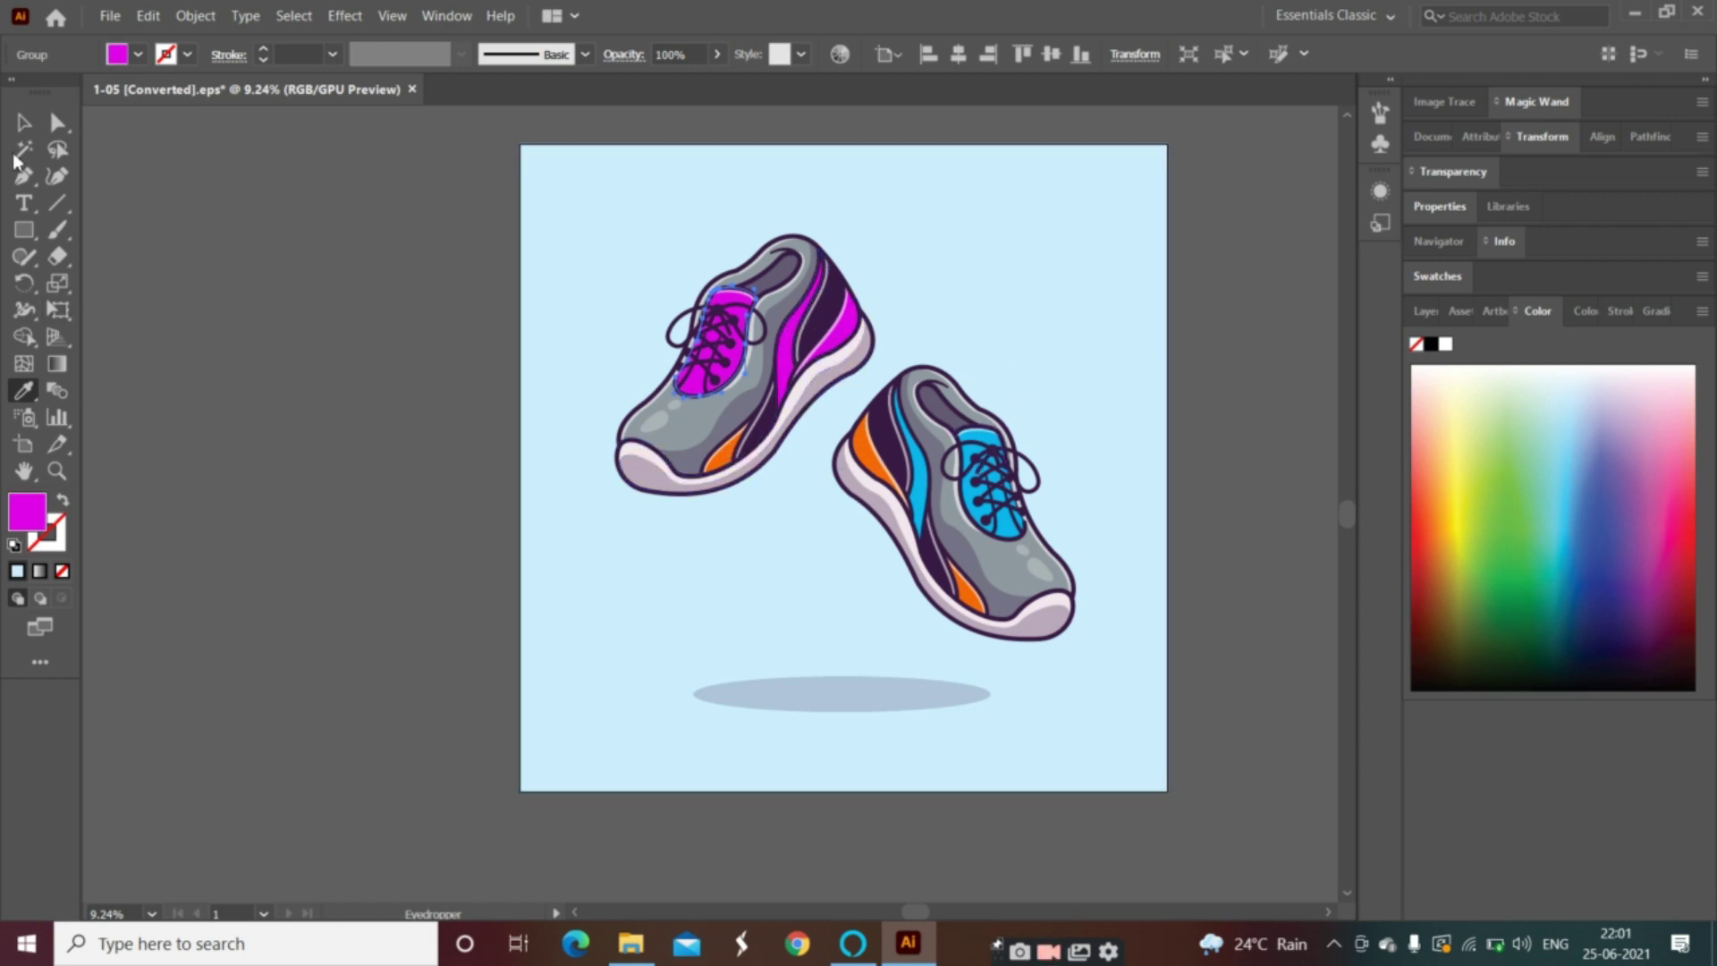
Step: Sample dark purple onto a path along the left shoe's orange stripe
click(59, 125)
click(734, 442)
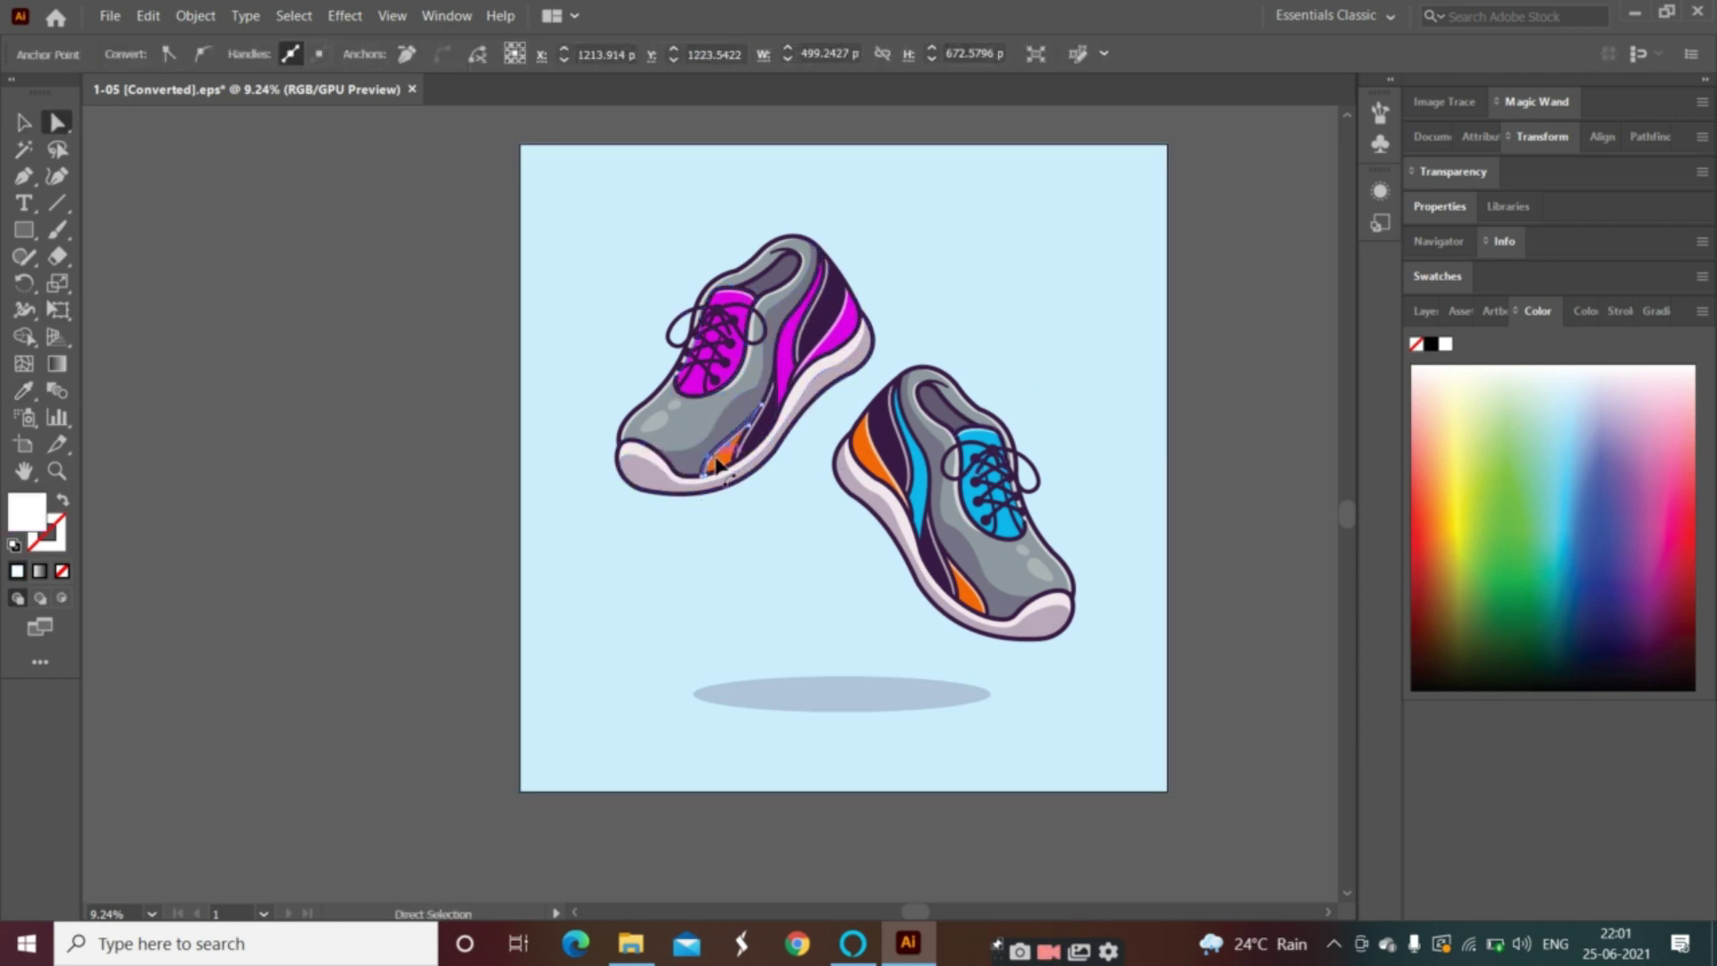
click(25, 389)
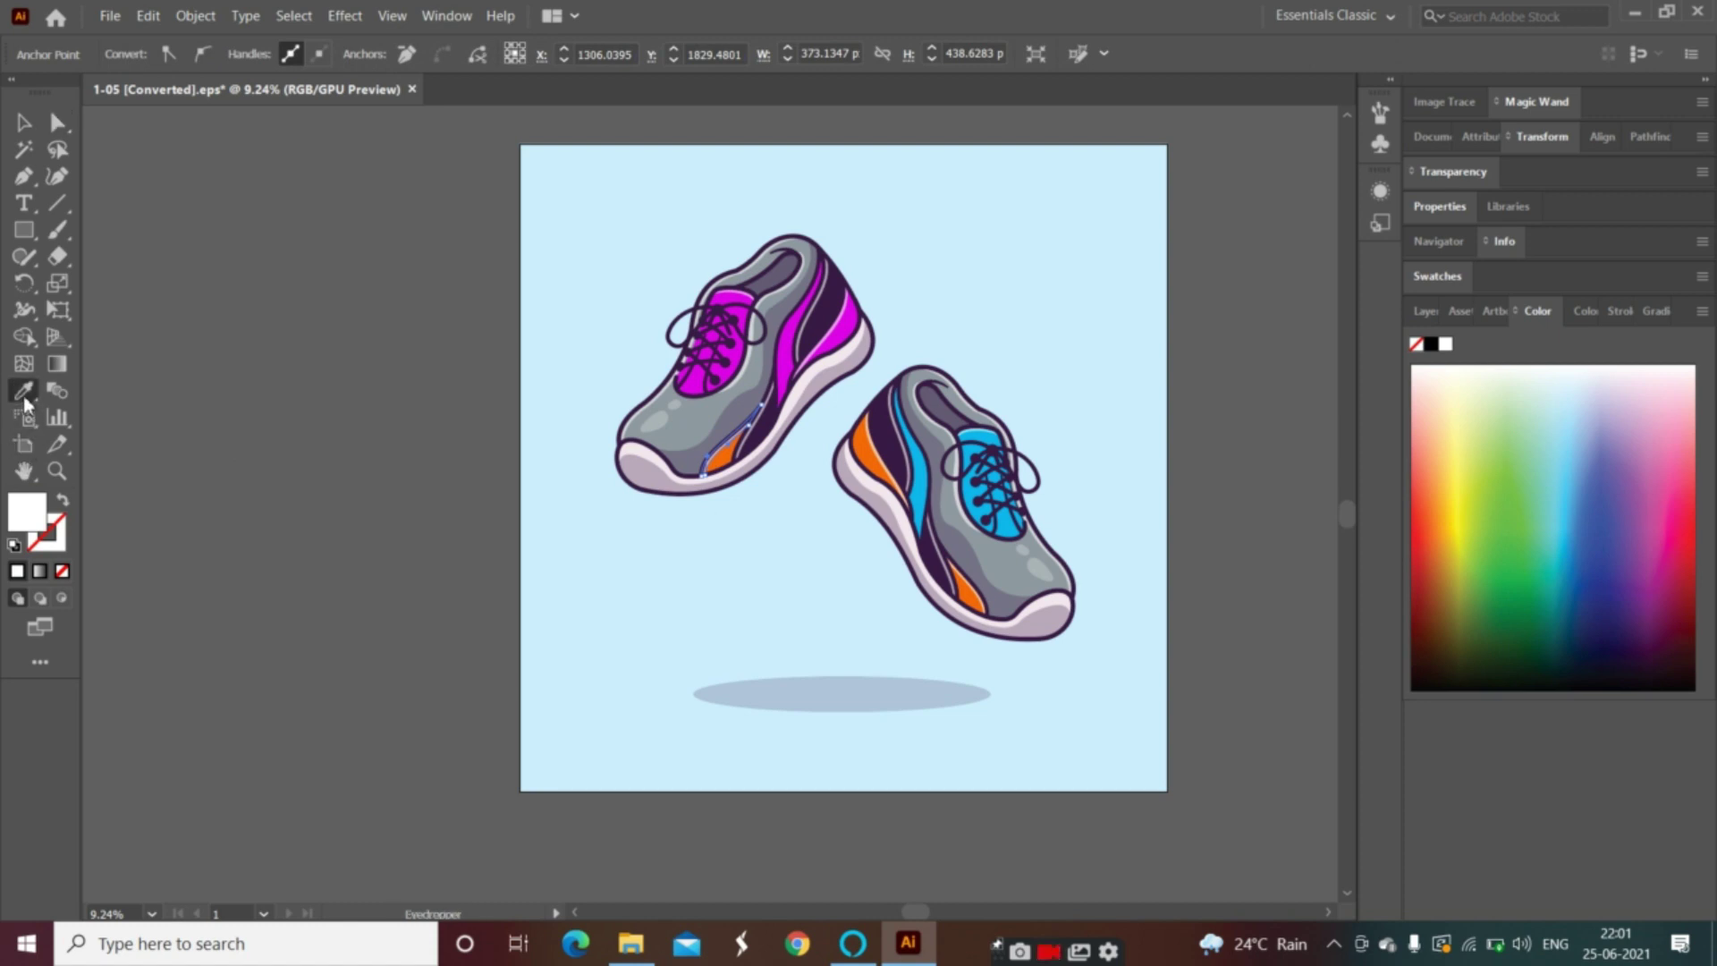
click(808, 338)
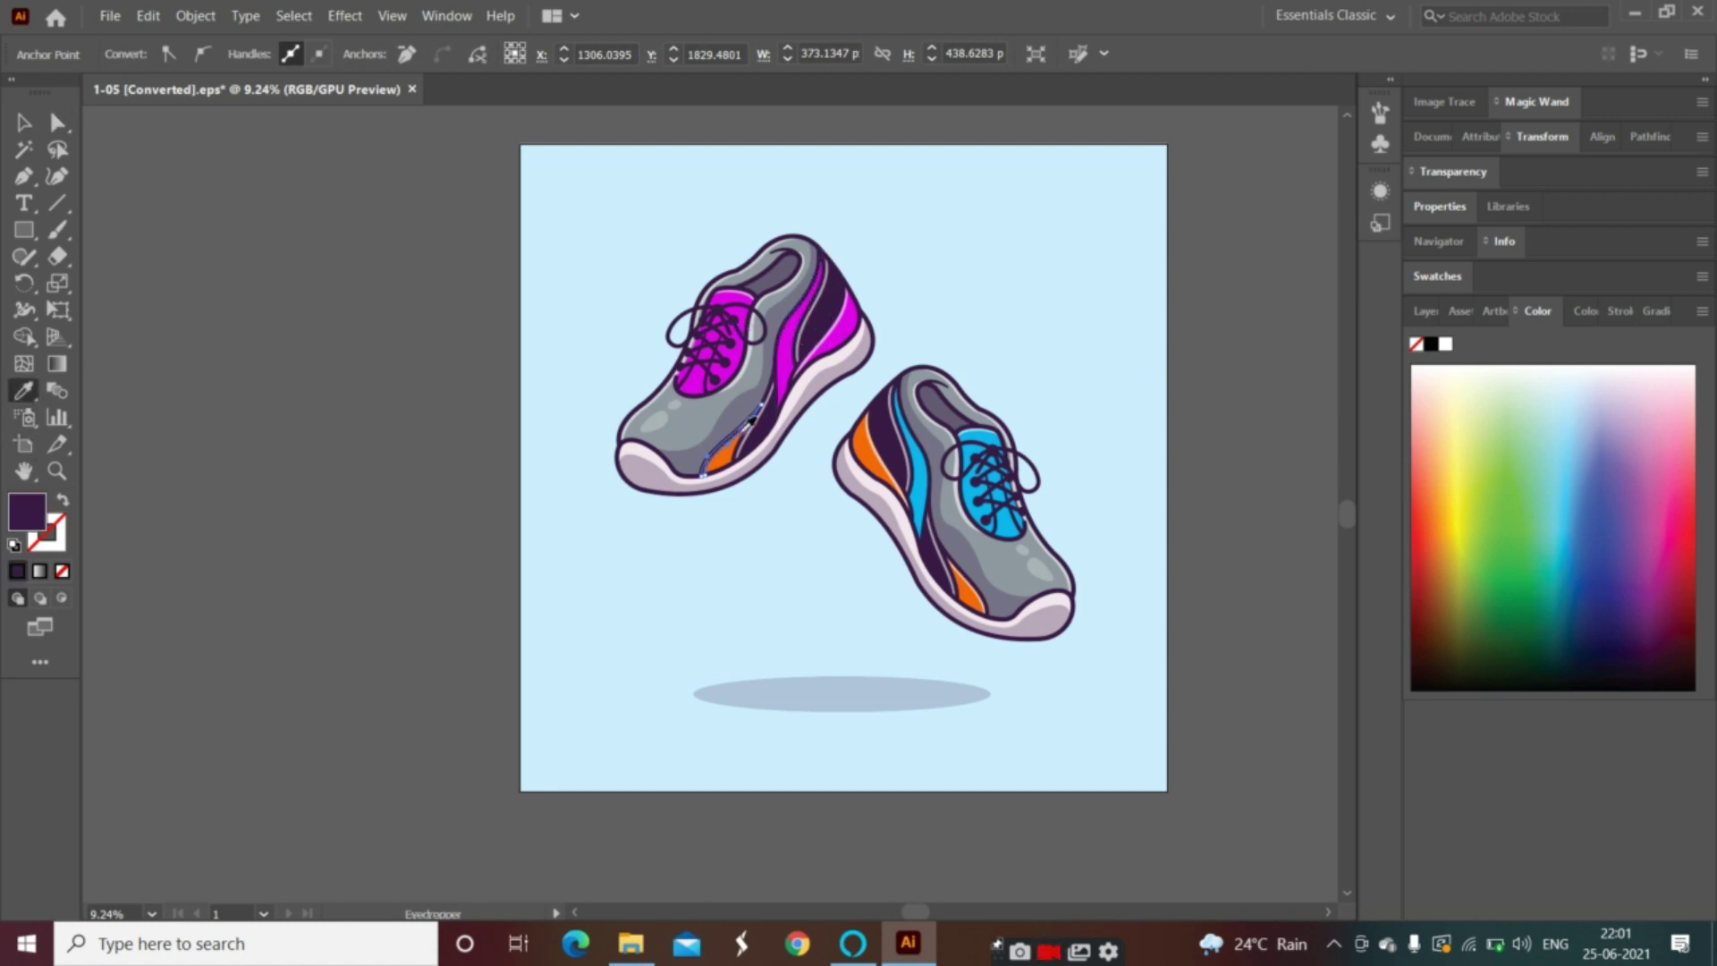
Step: Turn the left shoe's orange stripe magenta with the Eyedropper
click(57, 122)
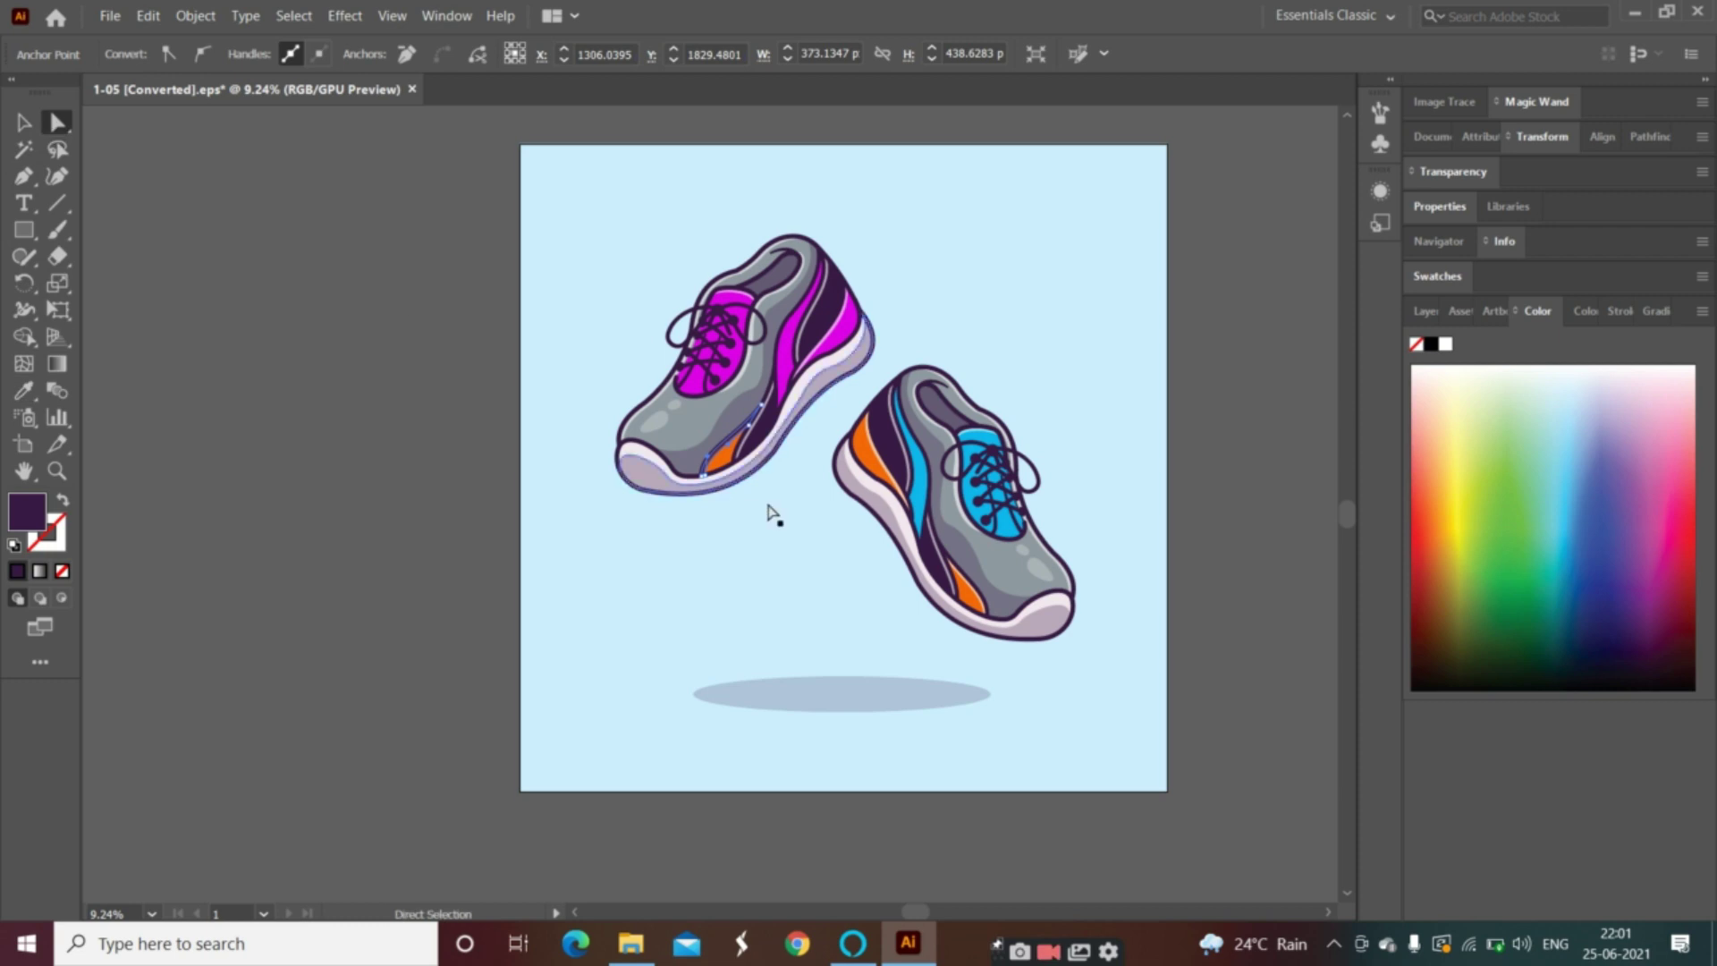
click(712, 466)
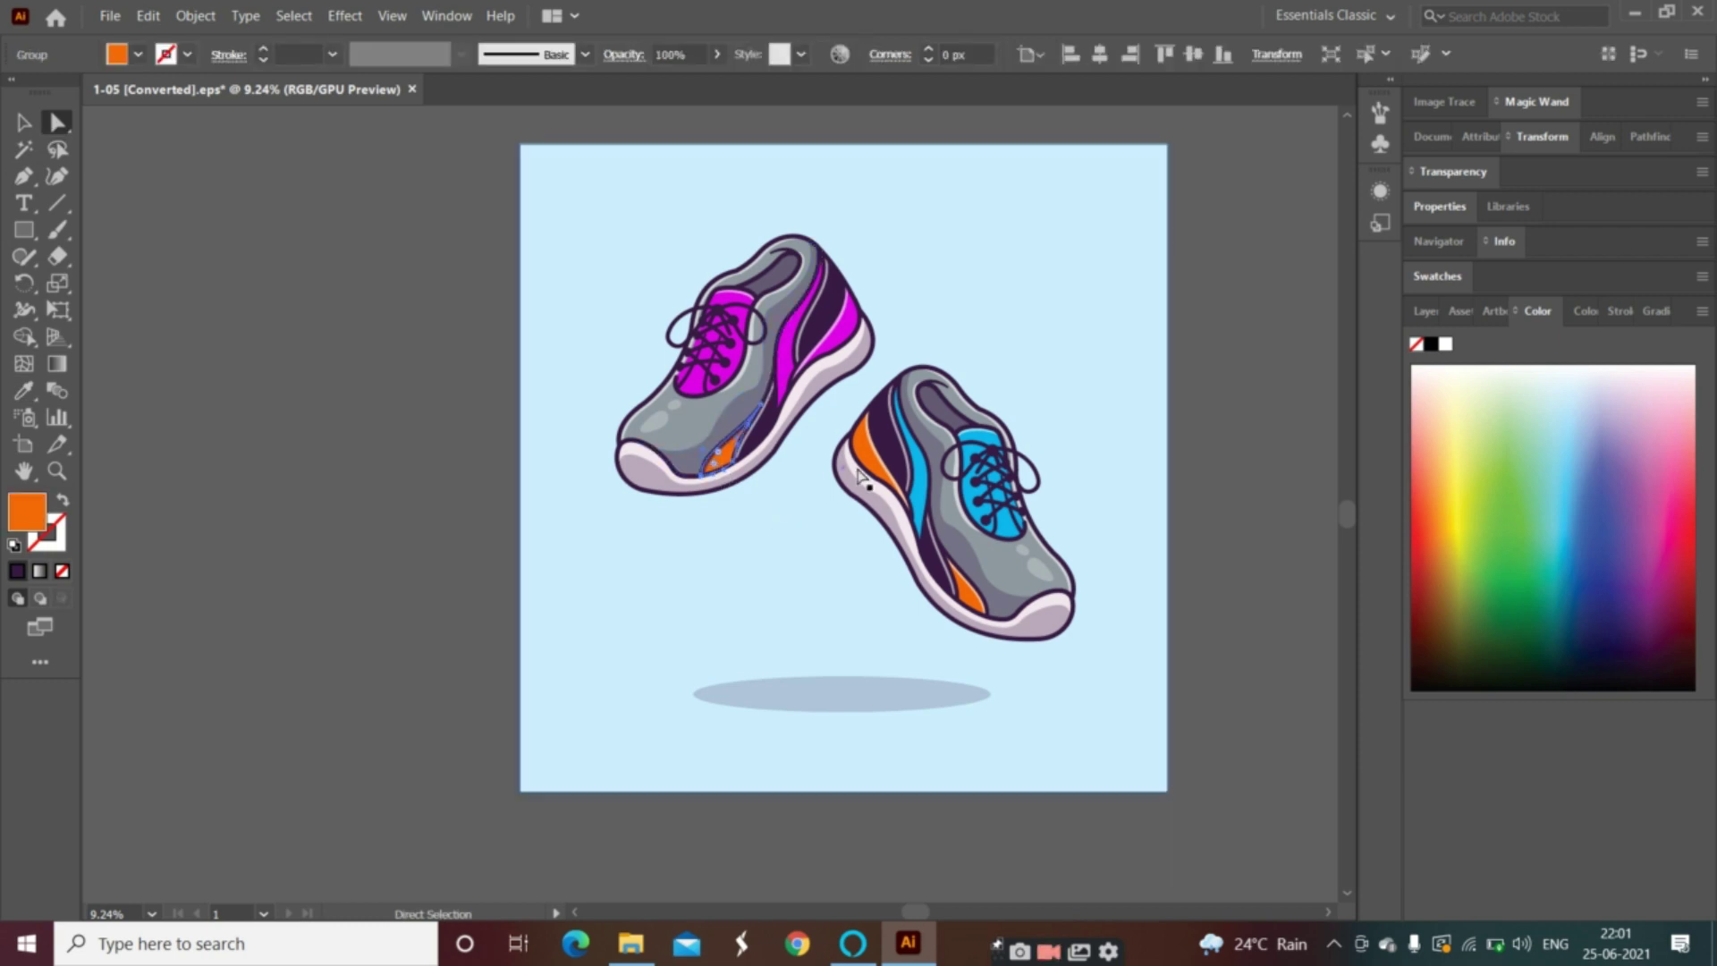
click(26, 398)
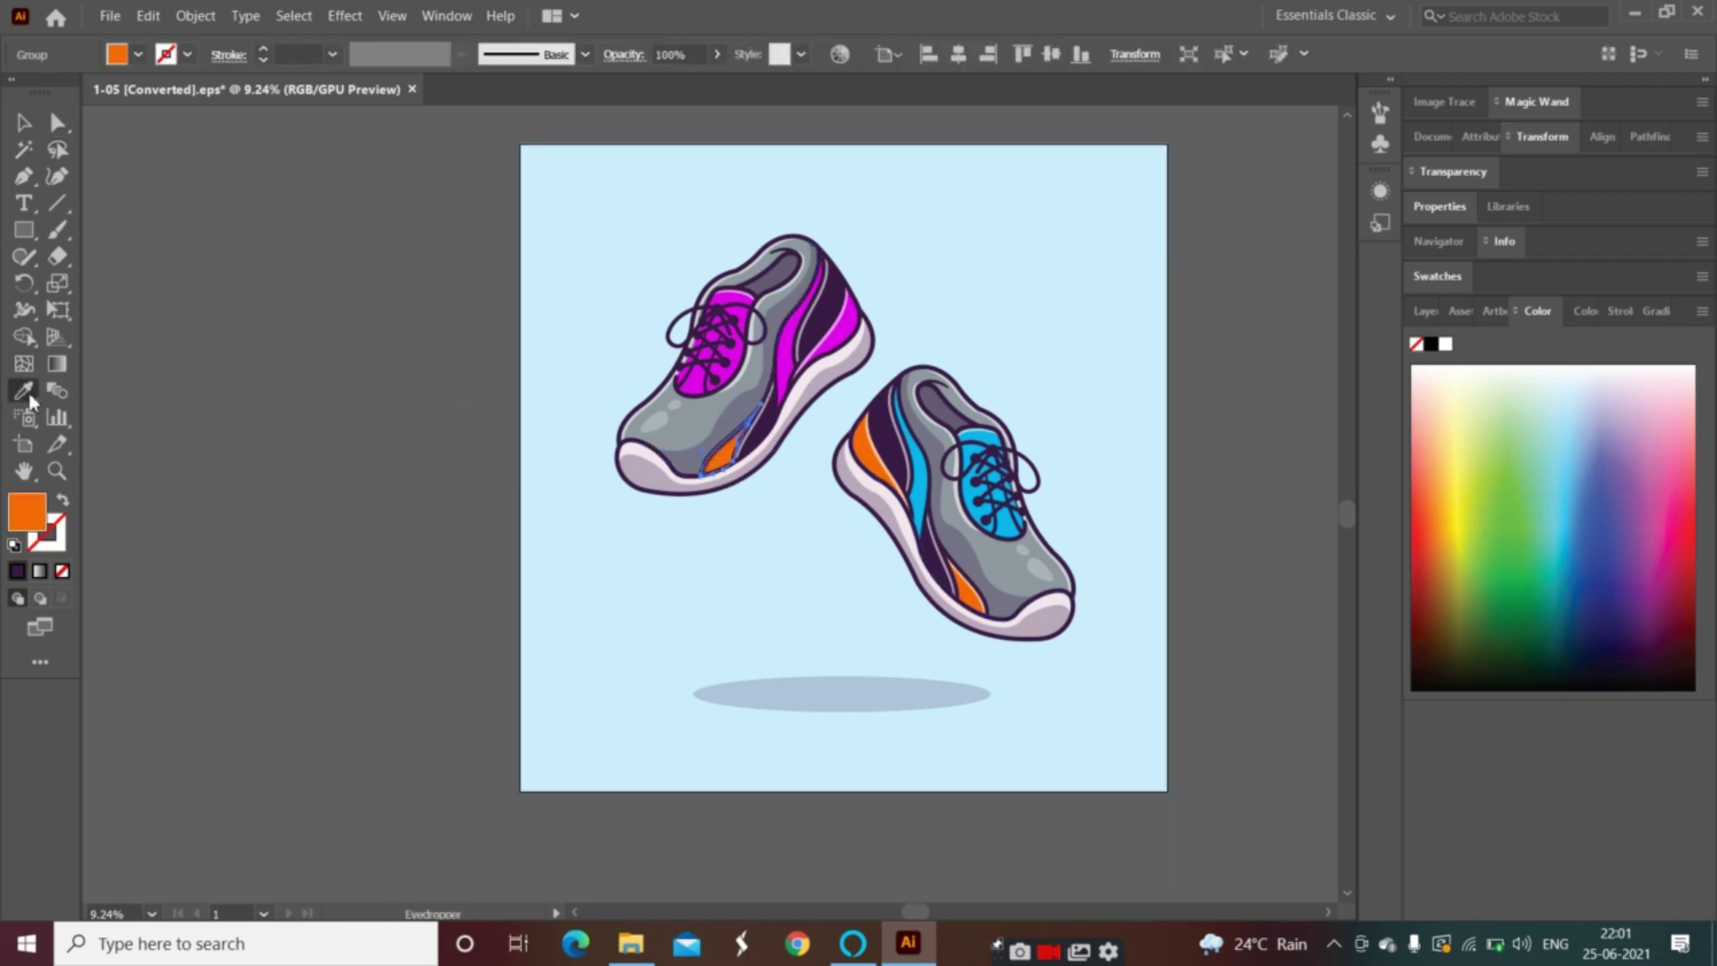
click(794, 356)
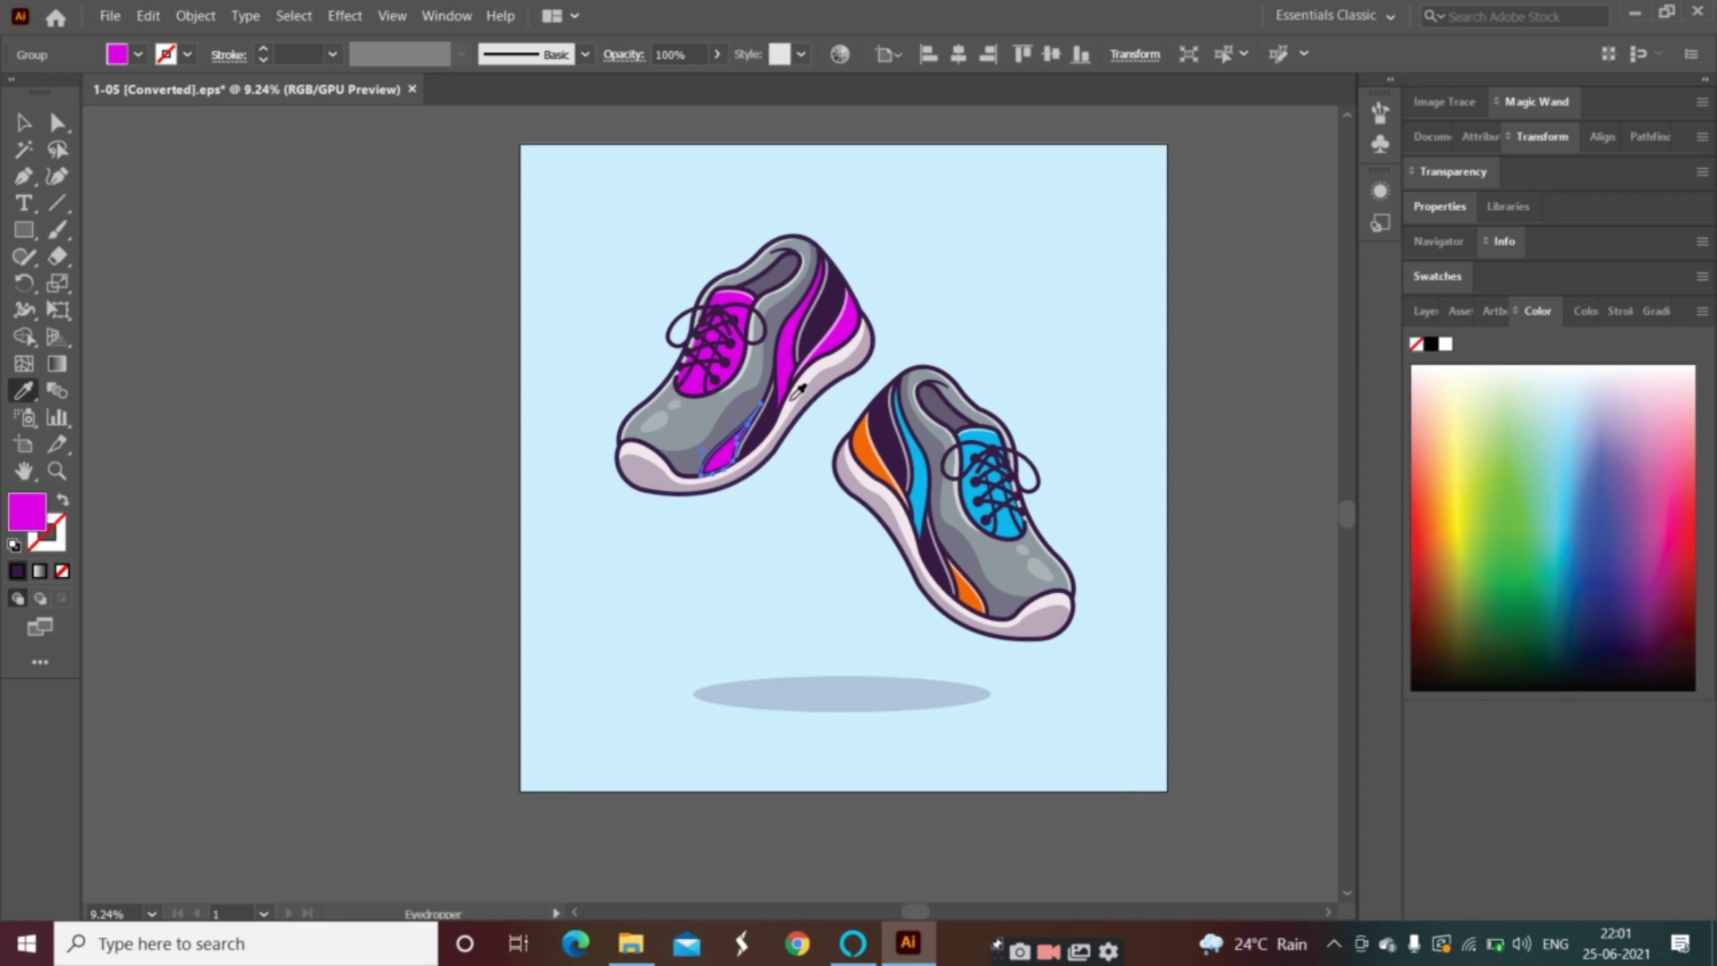
Step: Recolour the left shoe's grey body dark purple, resampling after one undo
click(57, 123)
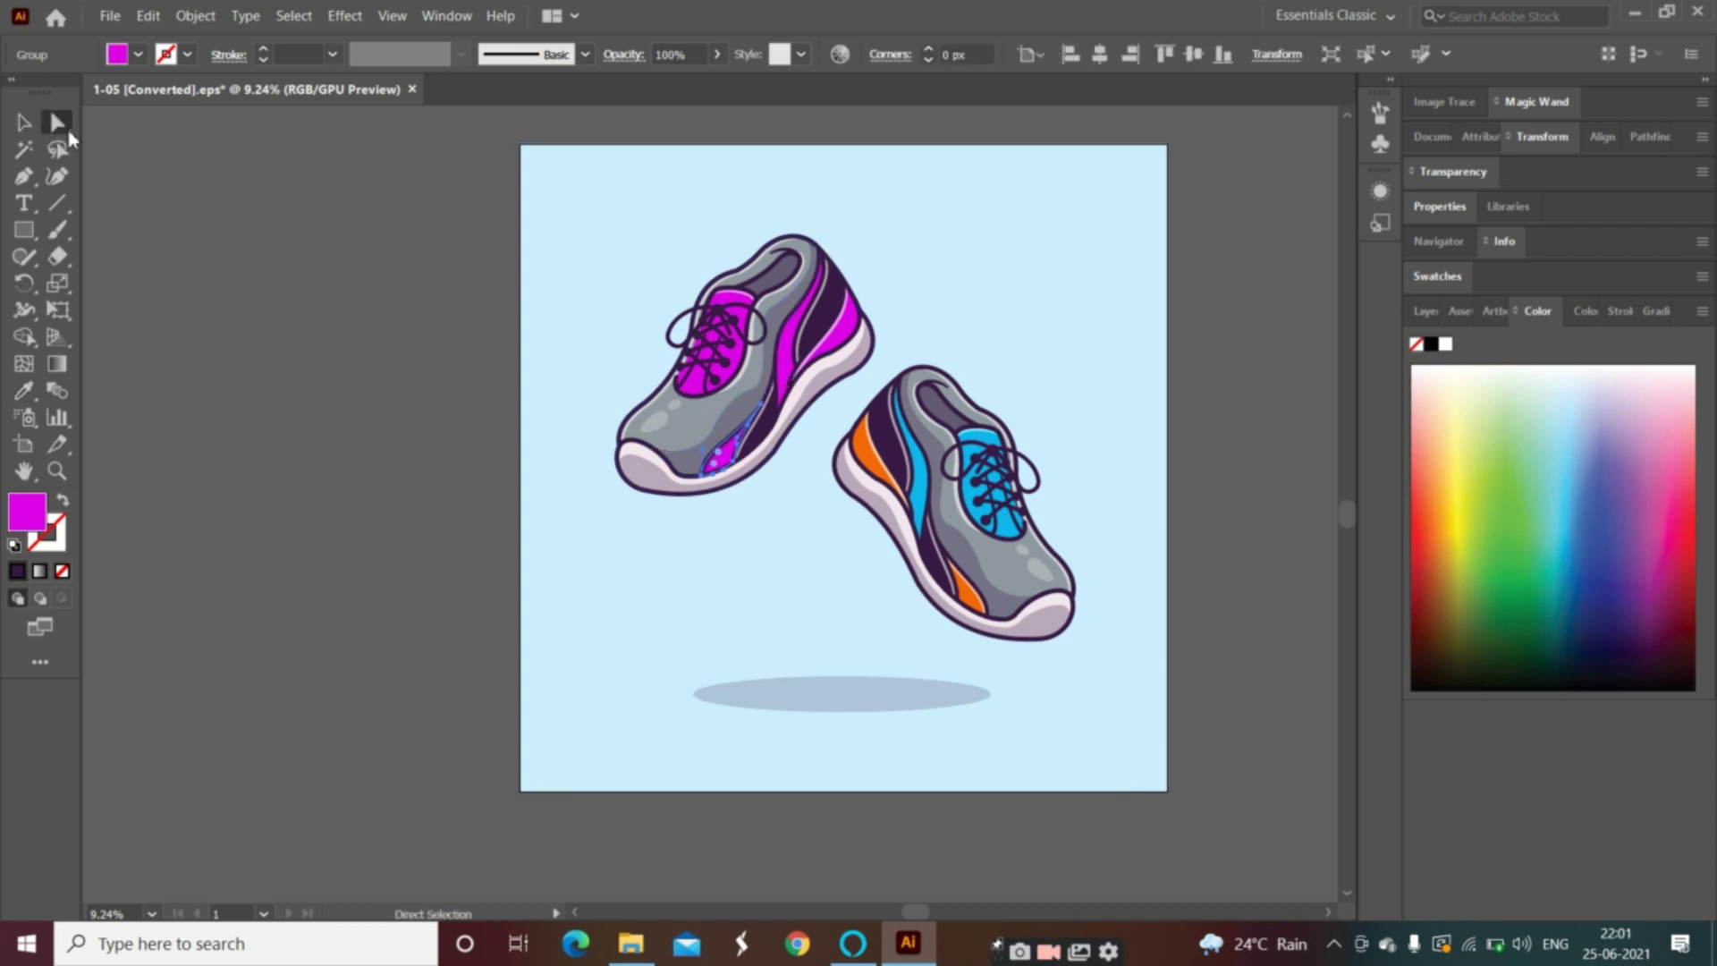
click(662, 440)
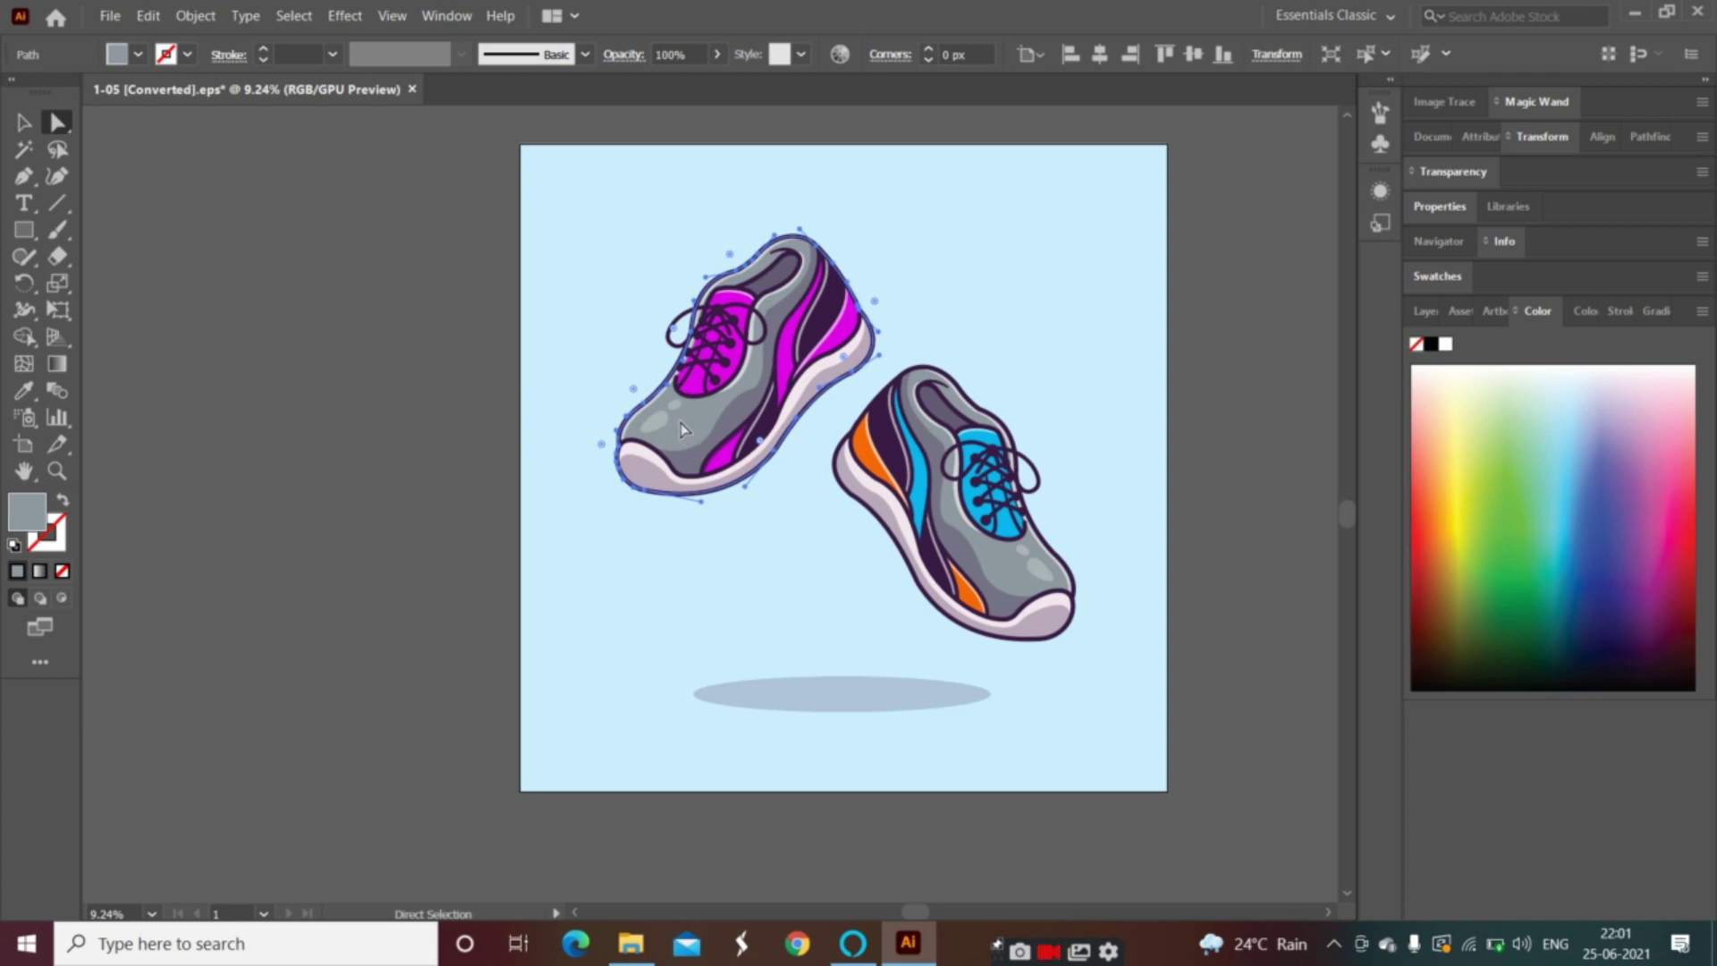
click(24, 391)
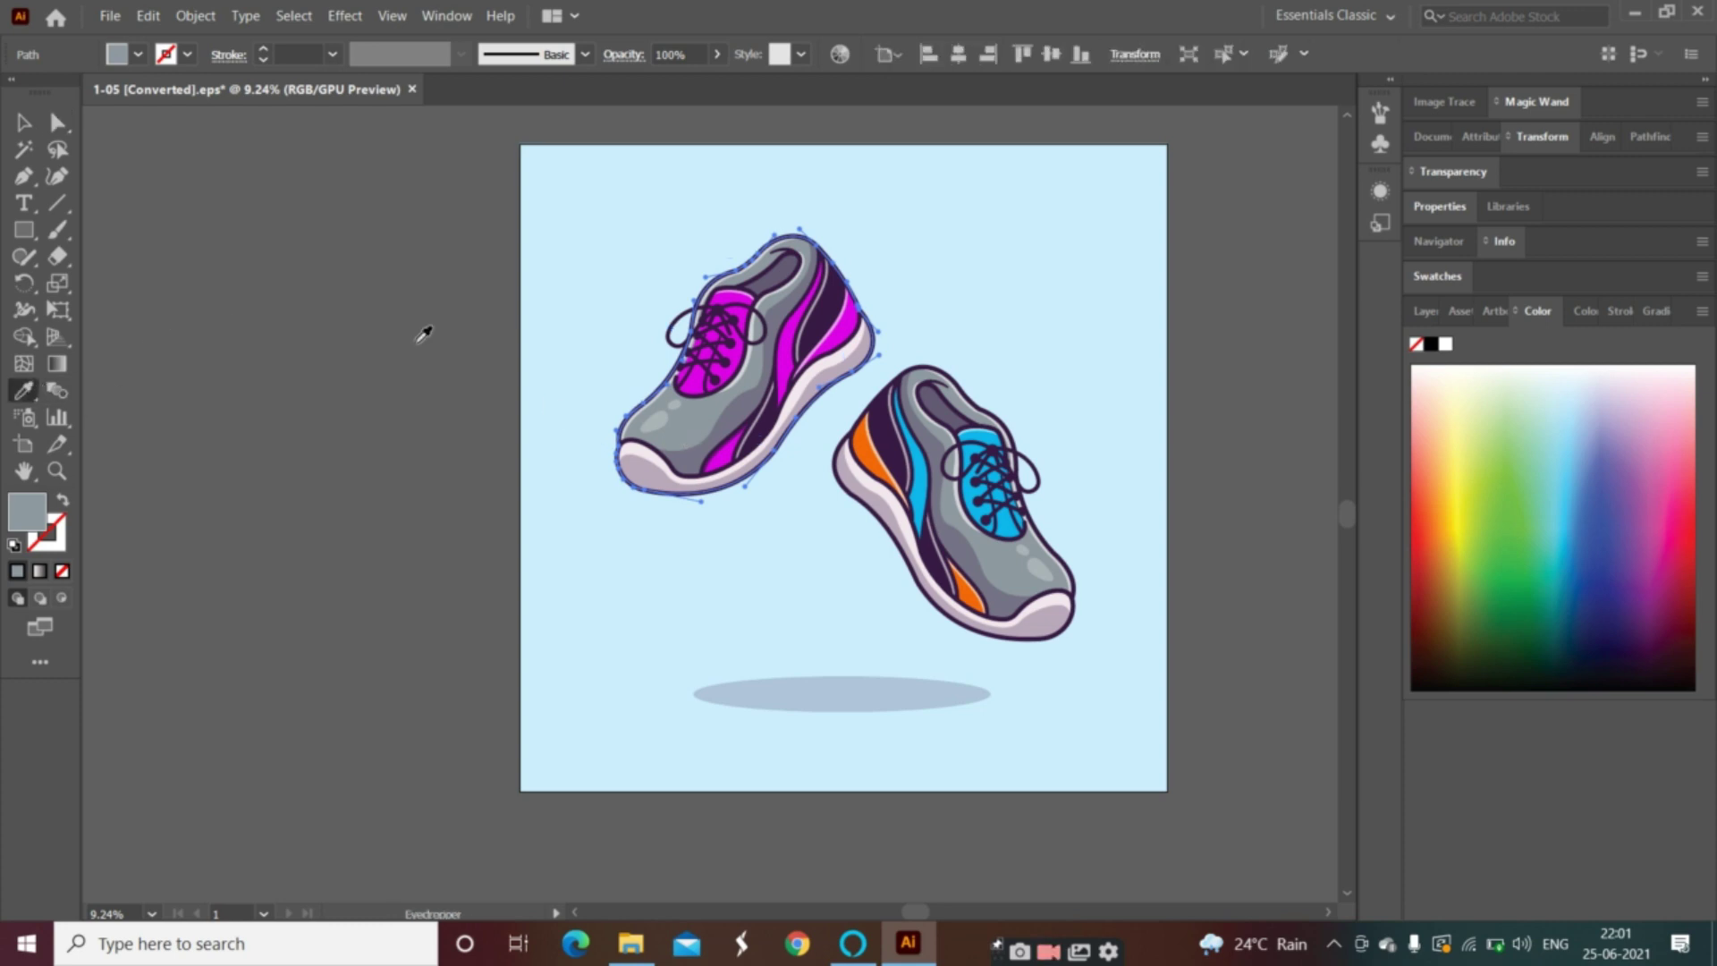
click(821, 319)
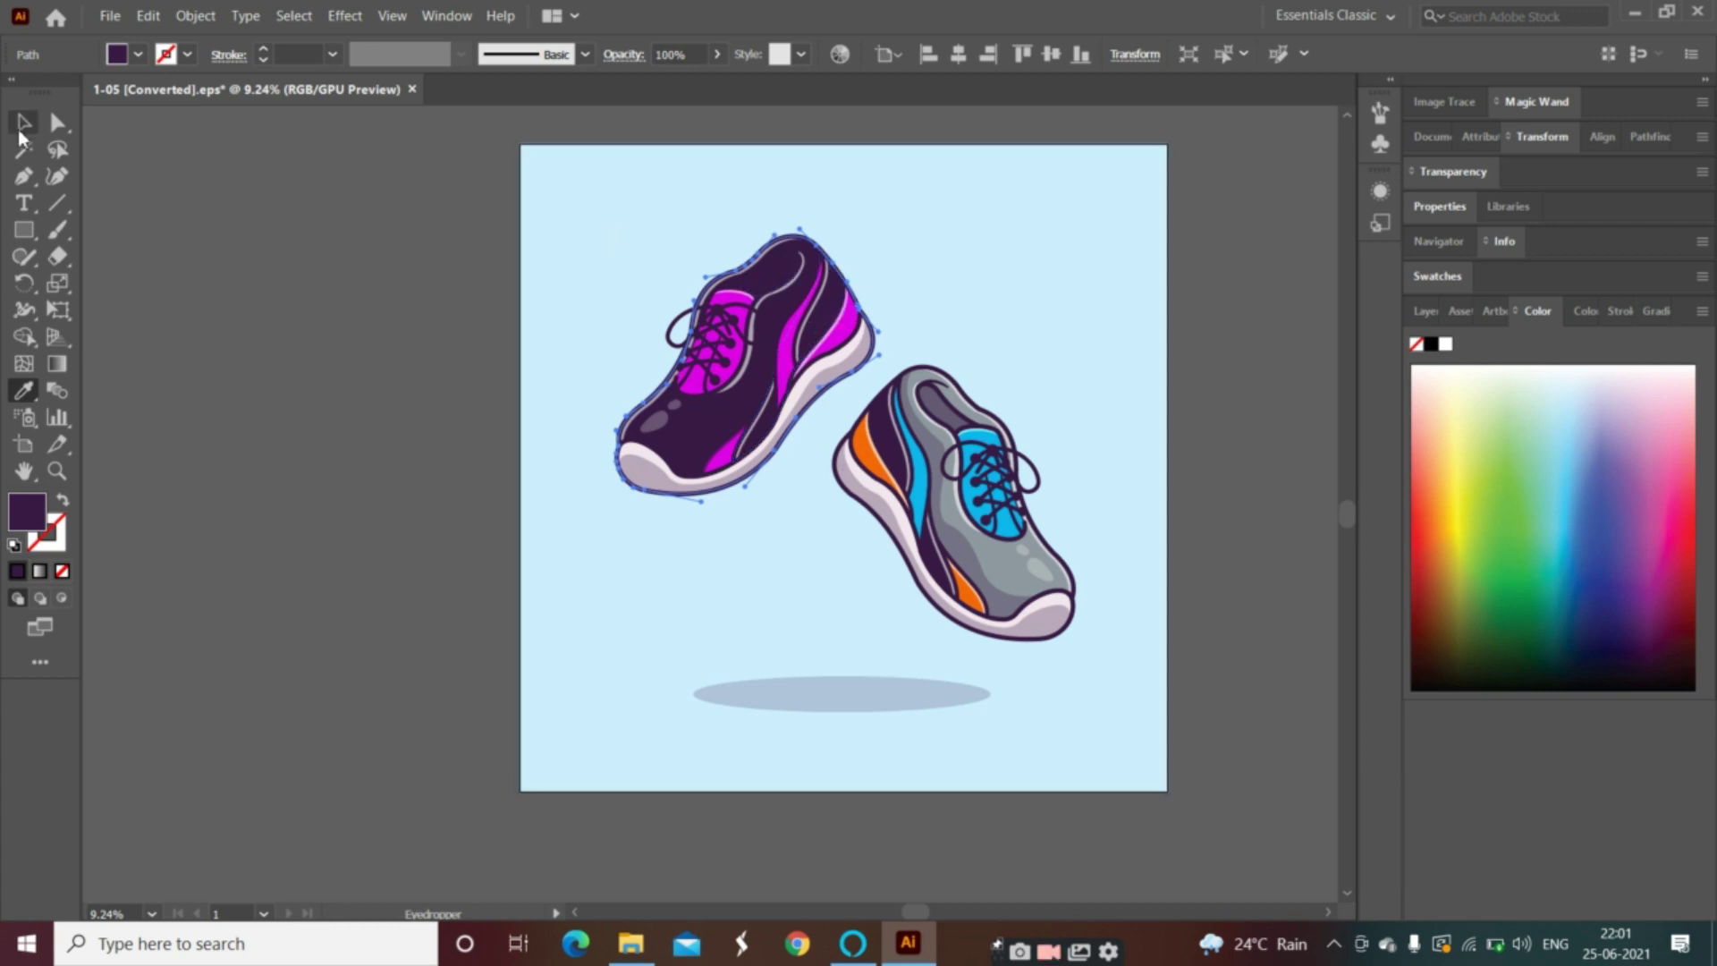
key(ctrl+z)
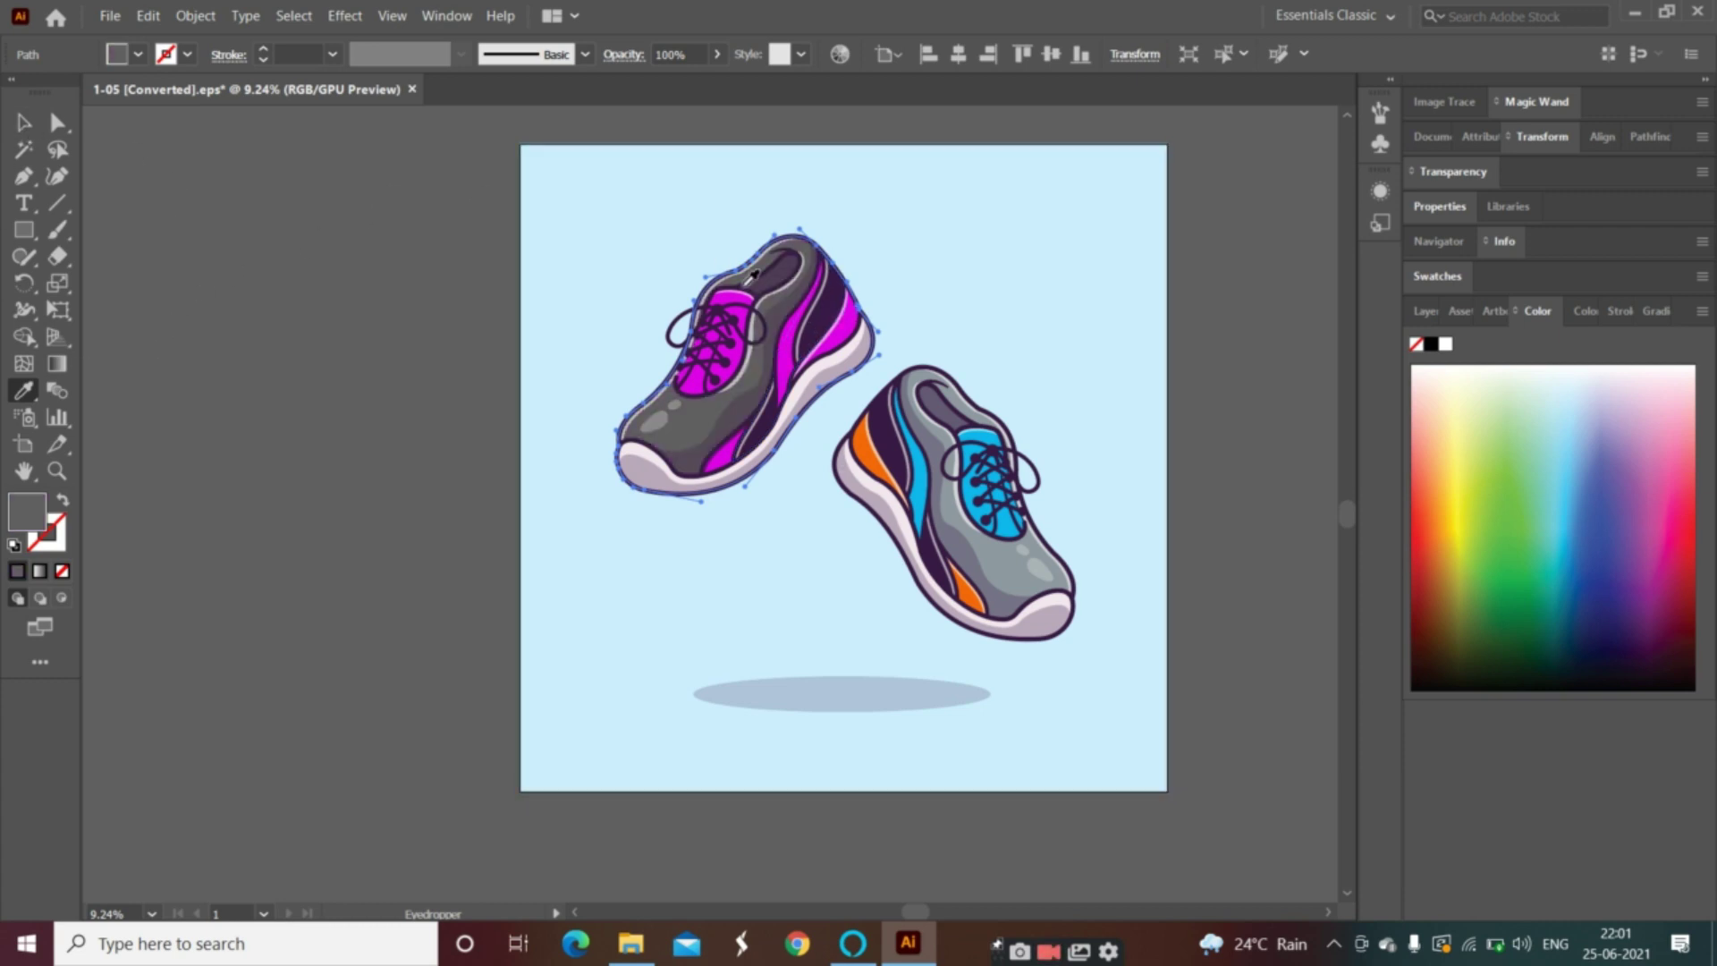
click(775, 311)
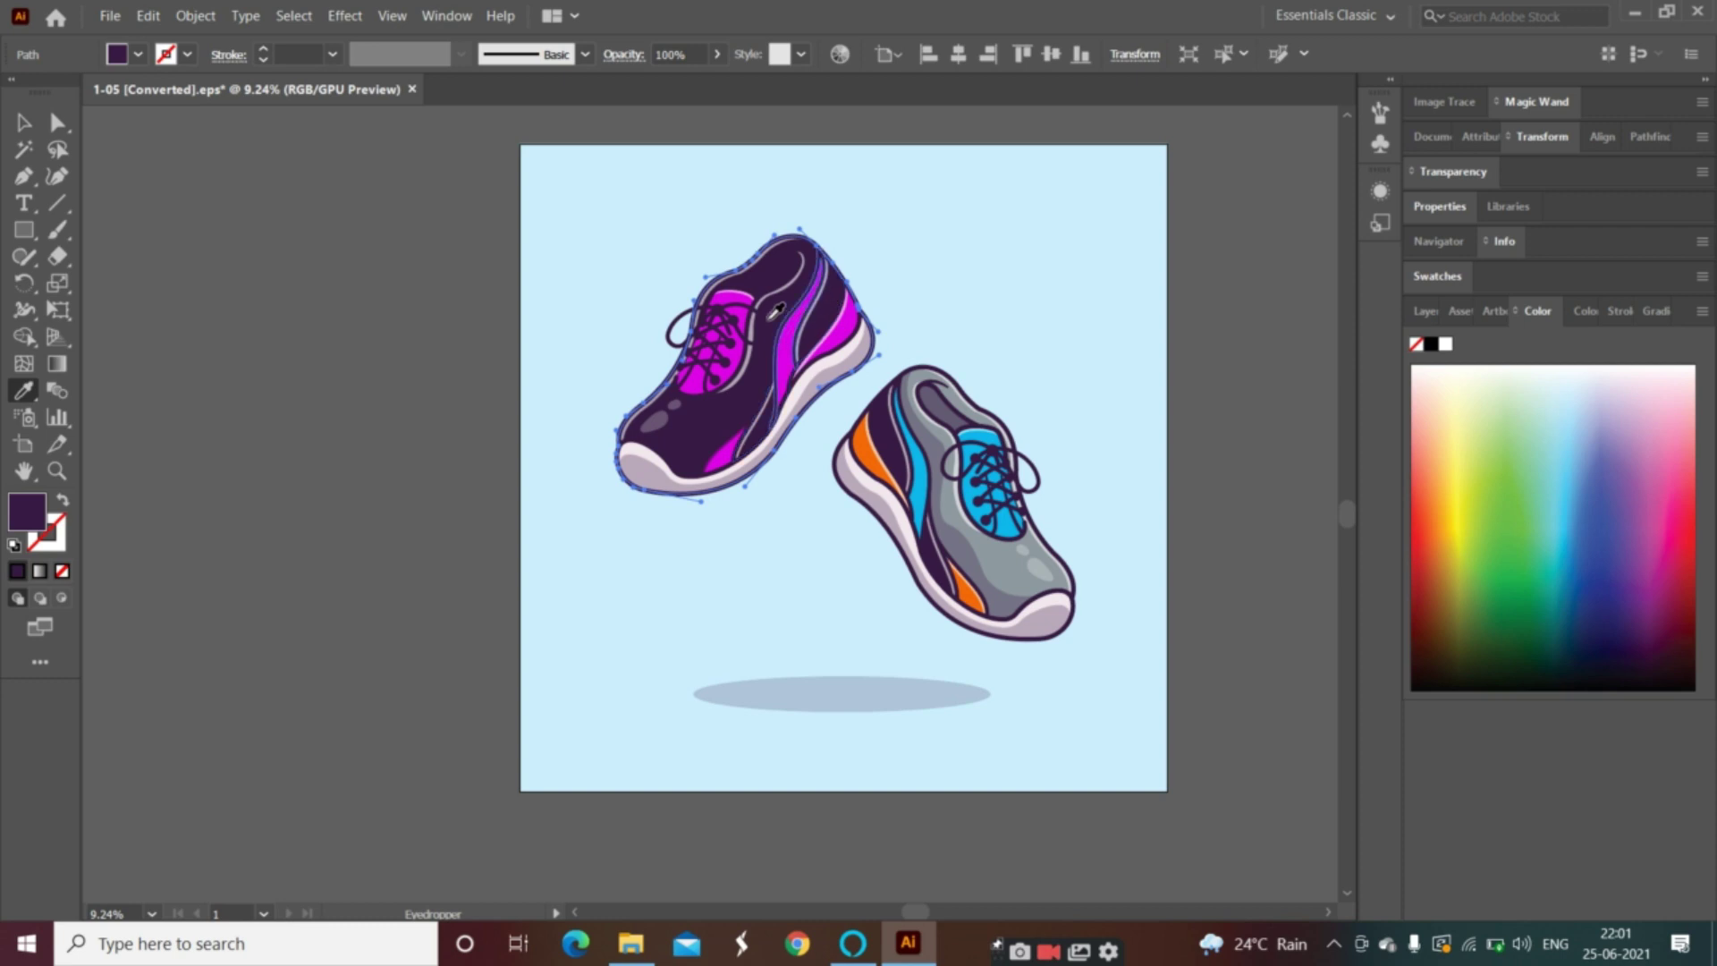
click(23, 123)
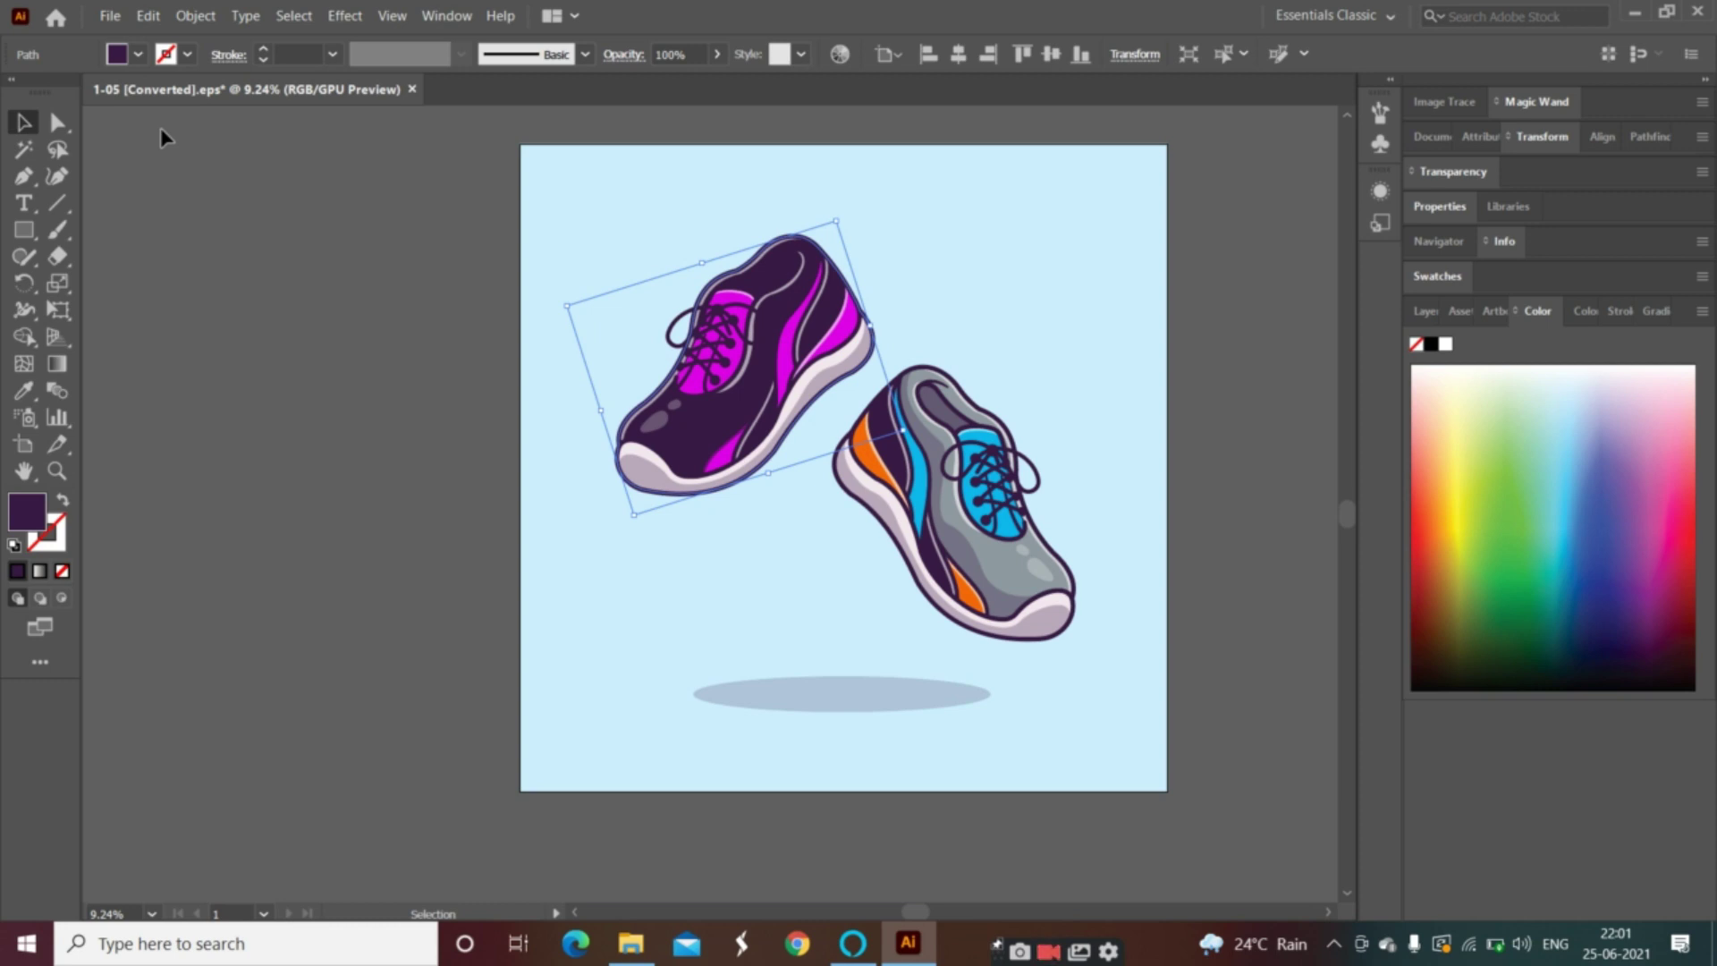
Step: Undo the left shoe's recolouring, select all, then deselect with the Magic Wand active
key(ctrl+z)
key(ctrl+shift+z)
key(ctrl+z)
key(ctrl+z)
key(ctrl+z)
key(ctrl+z)
key(ctrl+z)
key(ctrl+z)
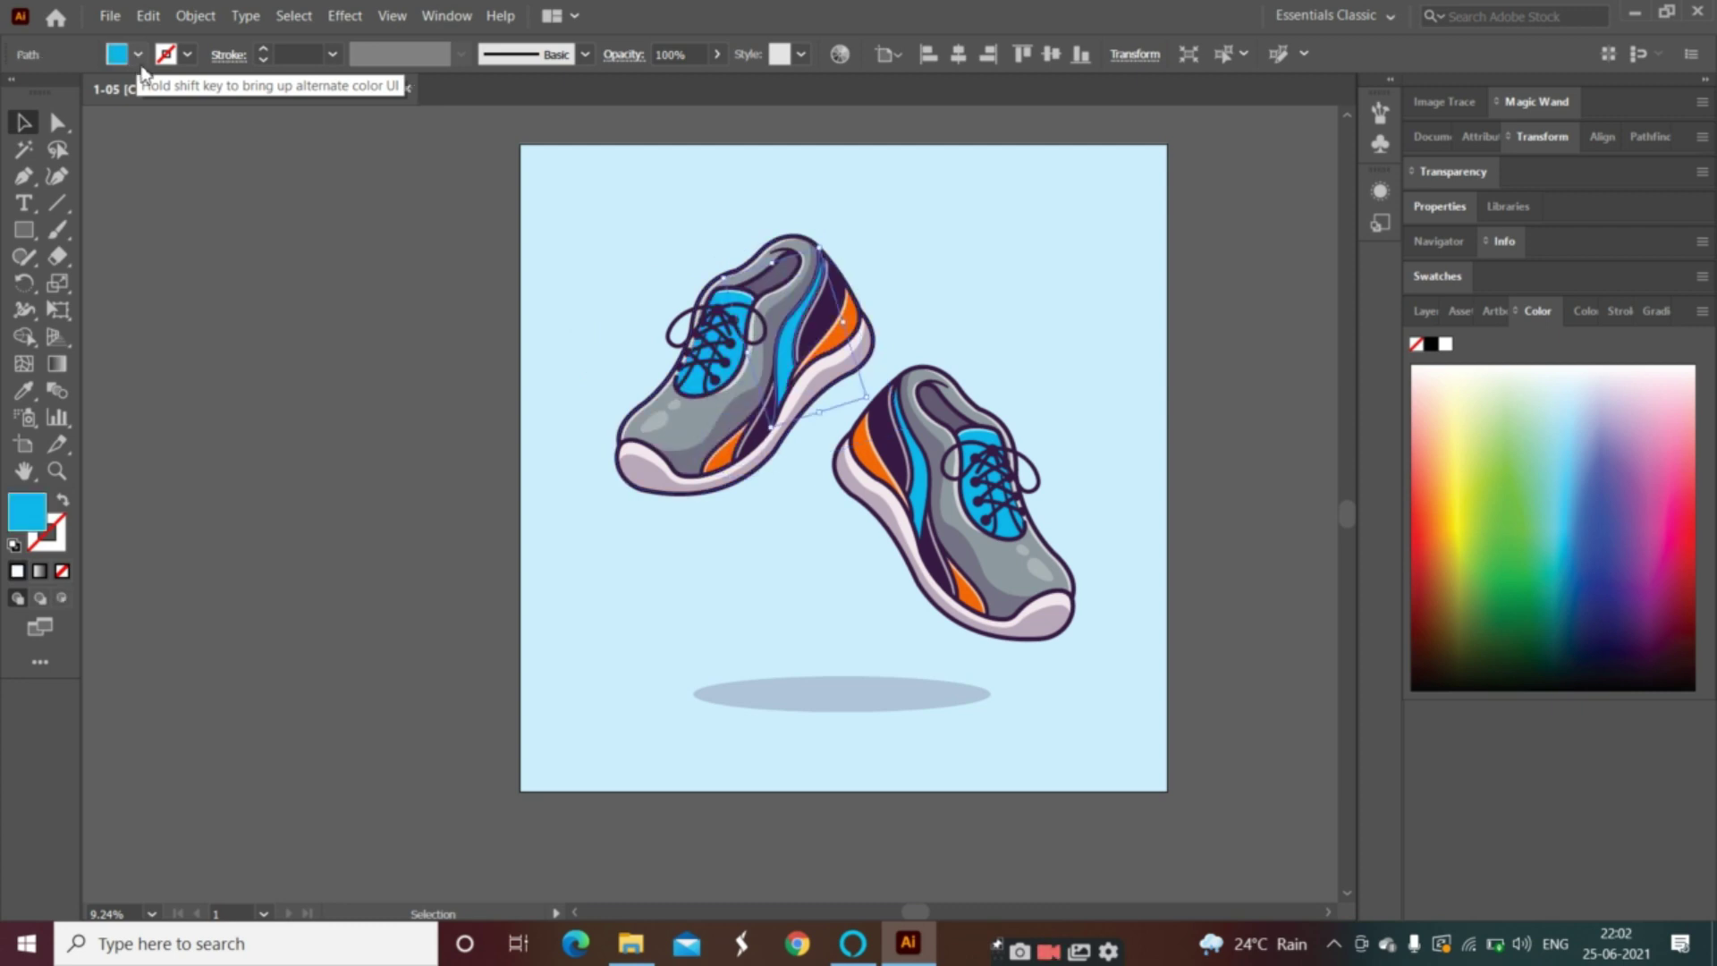
key(ctrl+a)
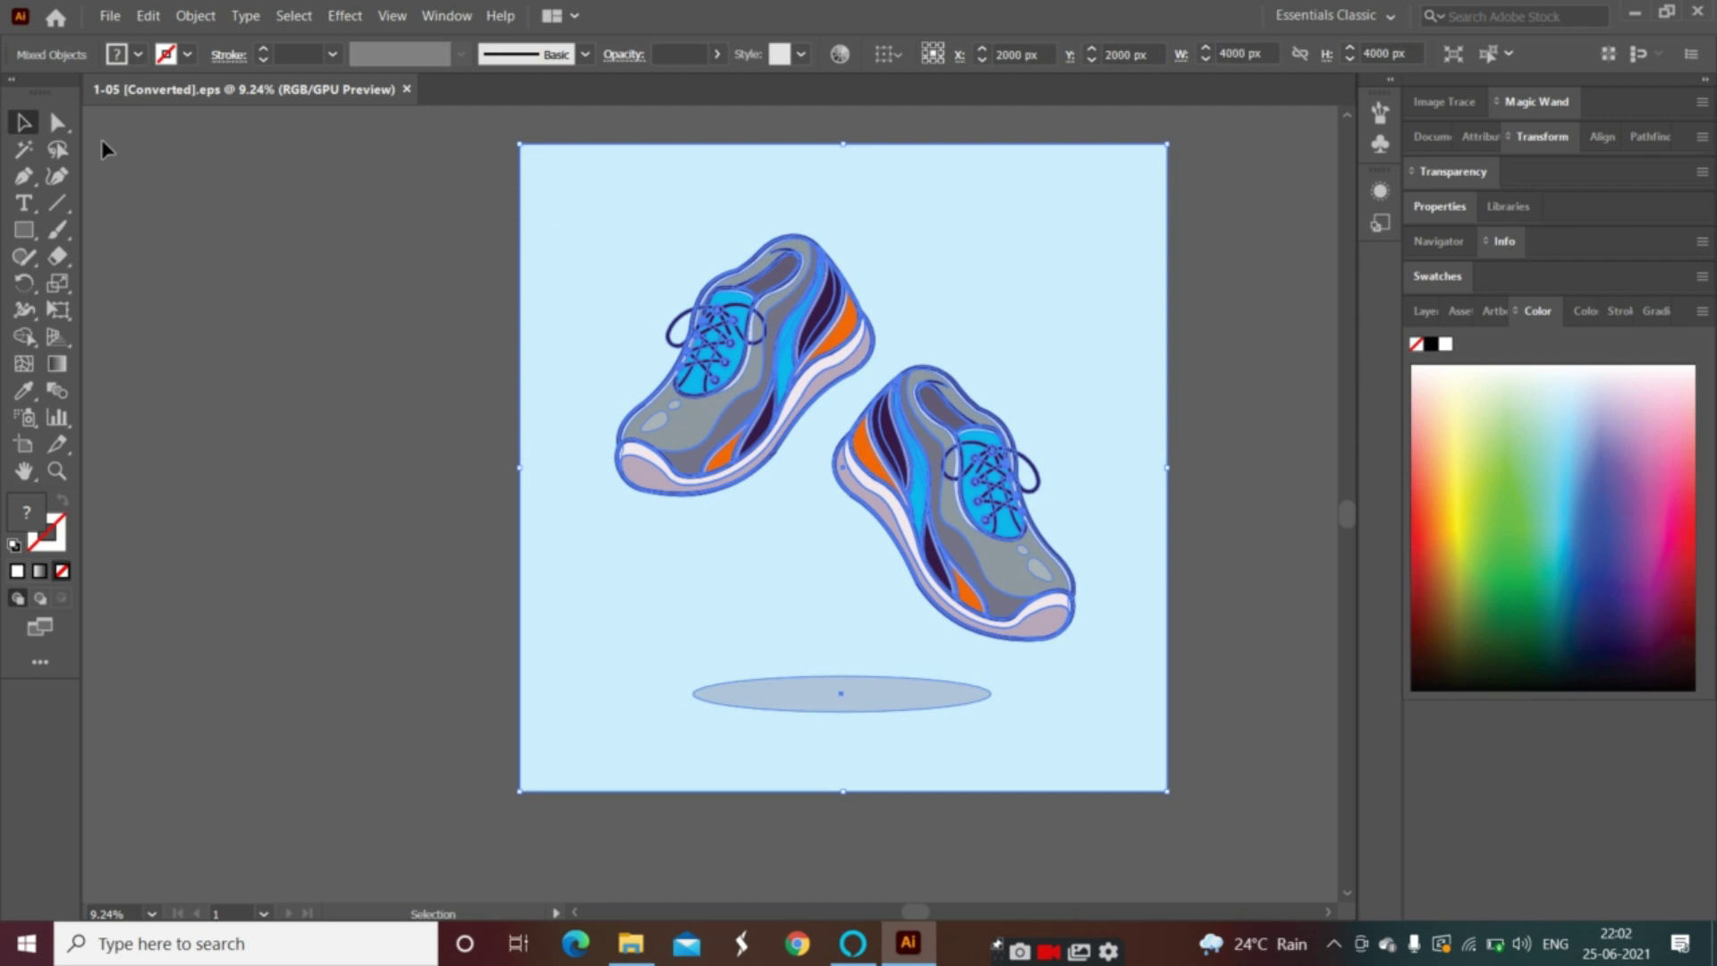
click(27, 150)
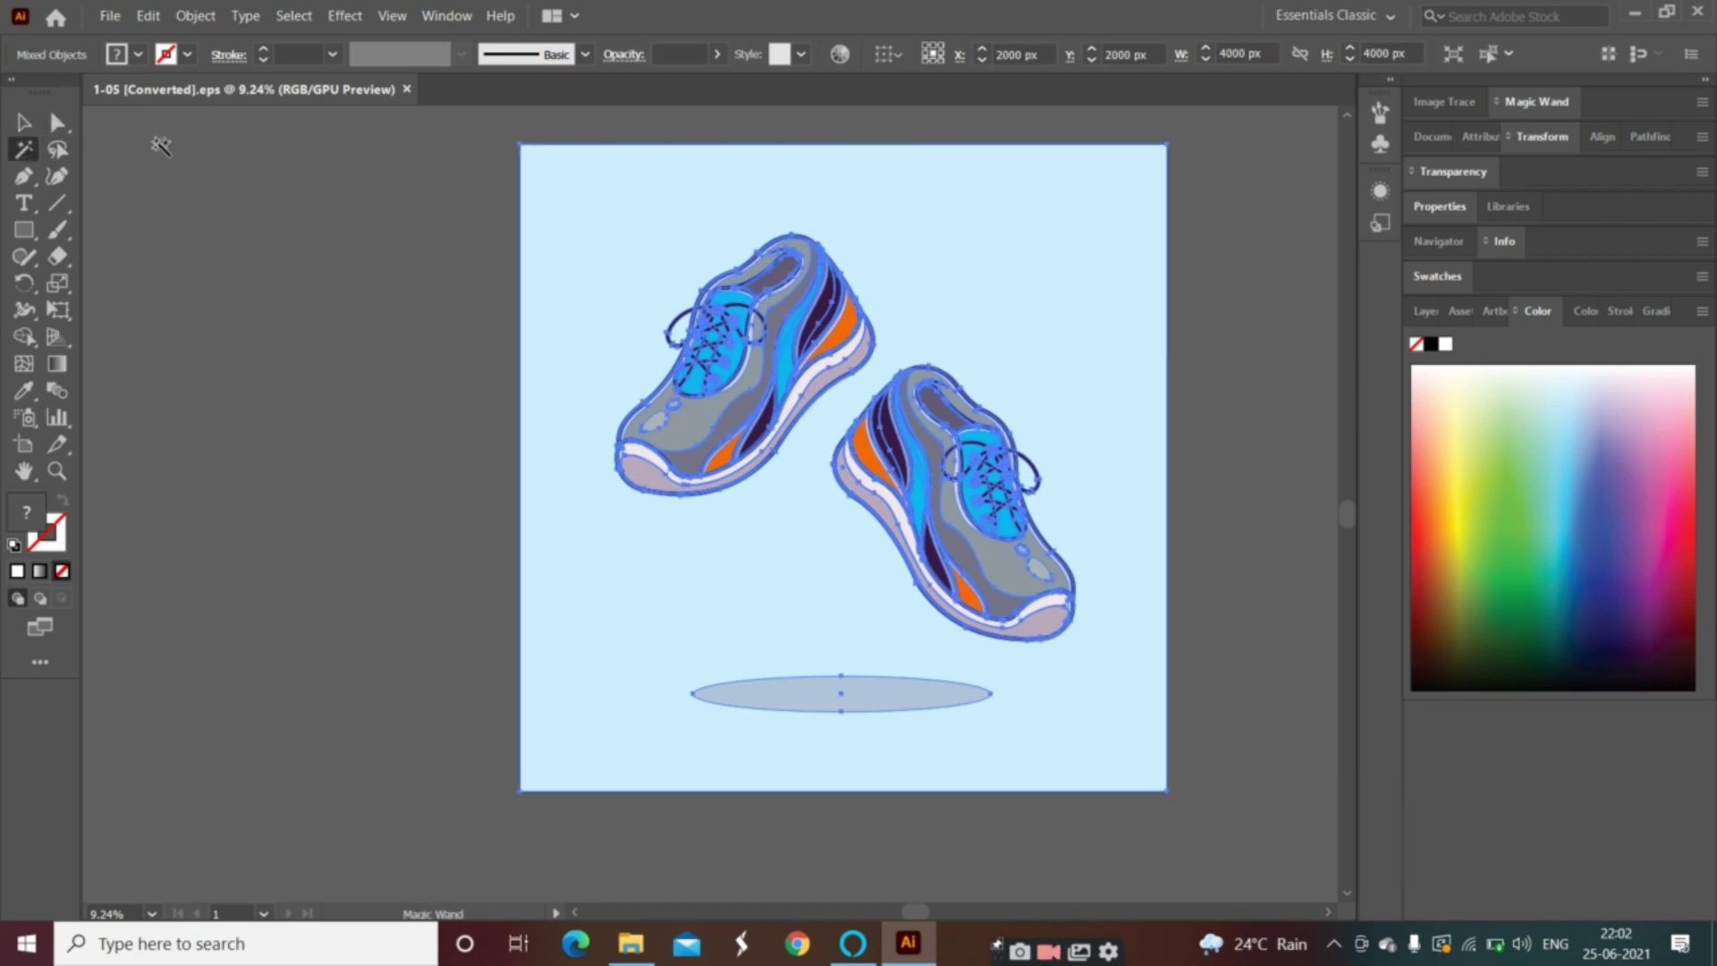
click(24, 122)
click(197, 189)
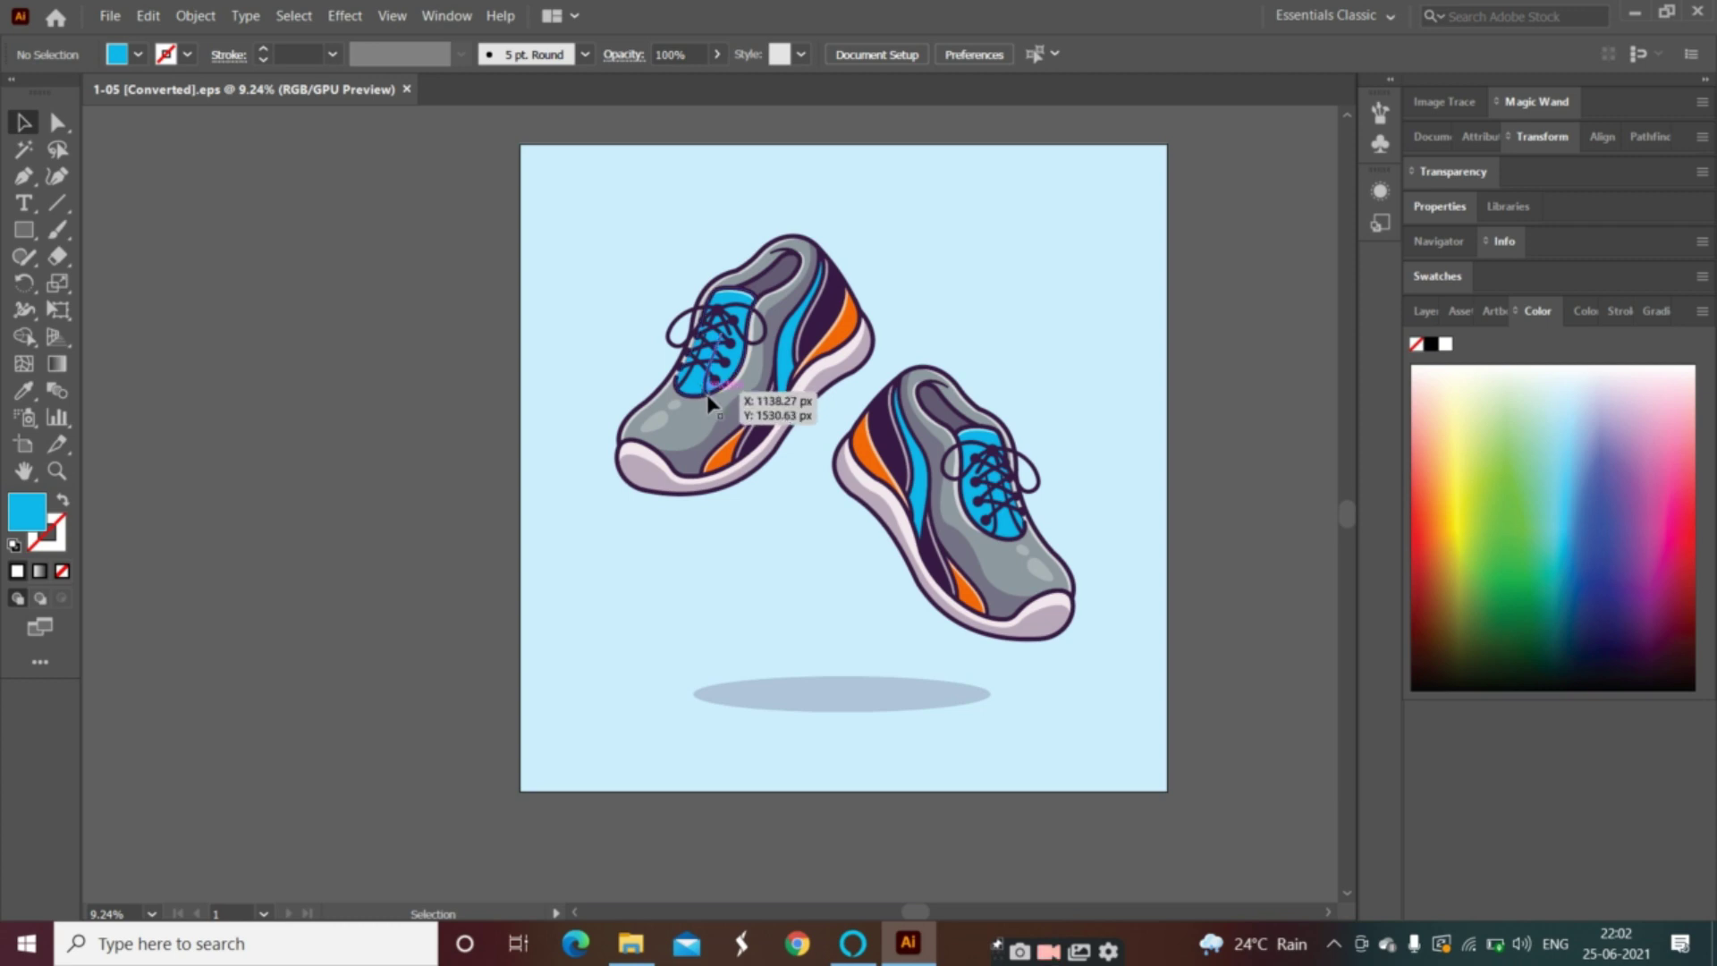
Step: Set the fill colour to red, then change it to green
double_click(40, 519)
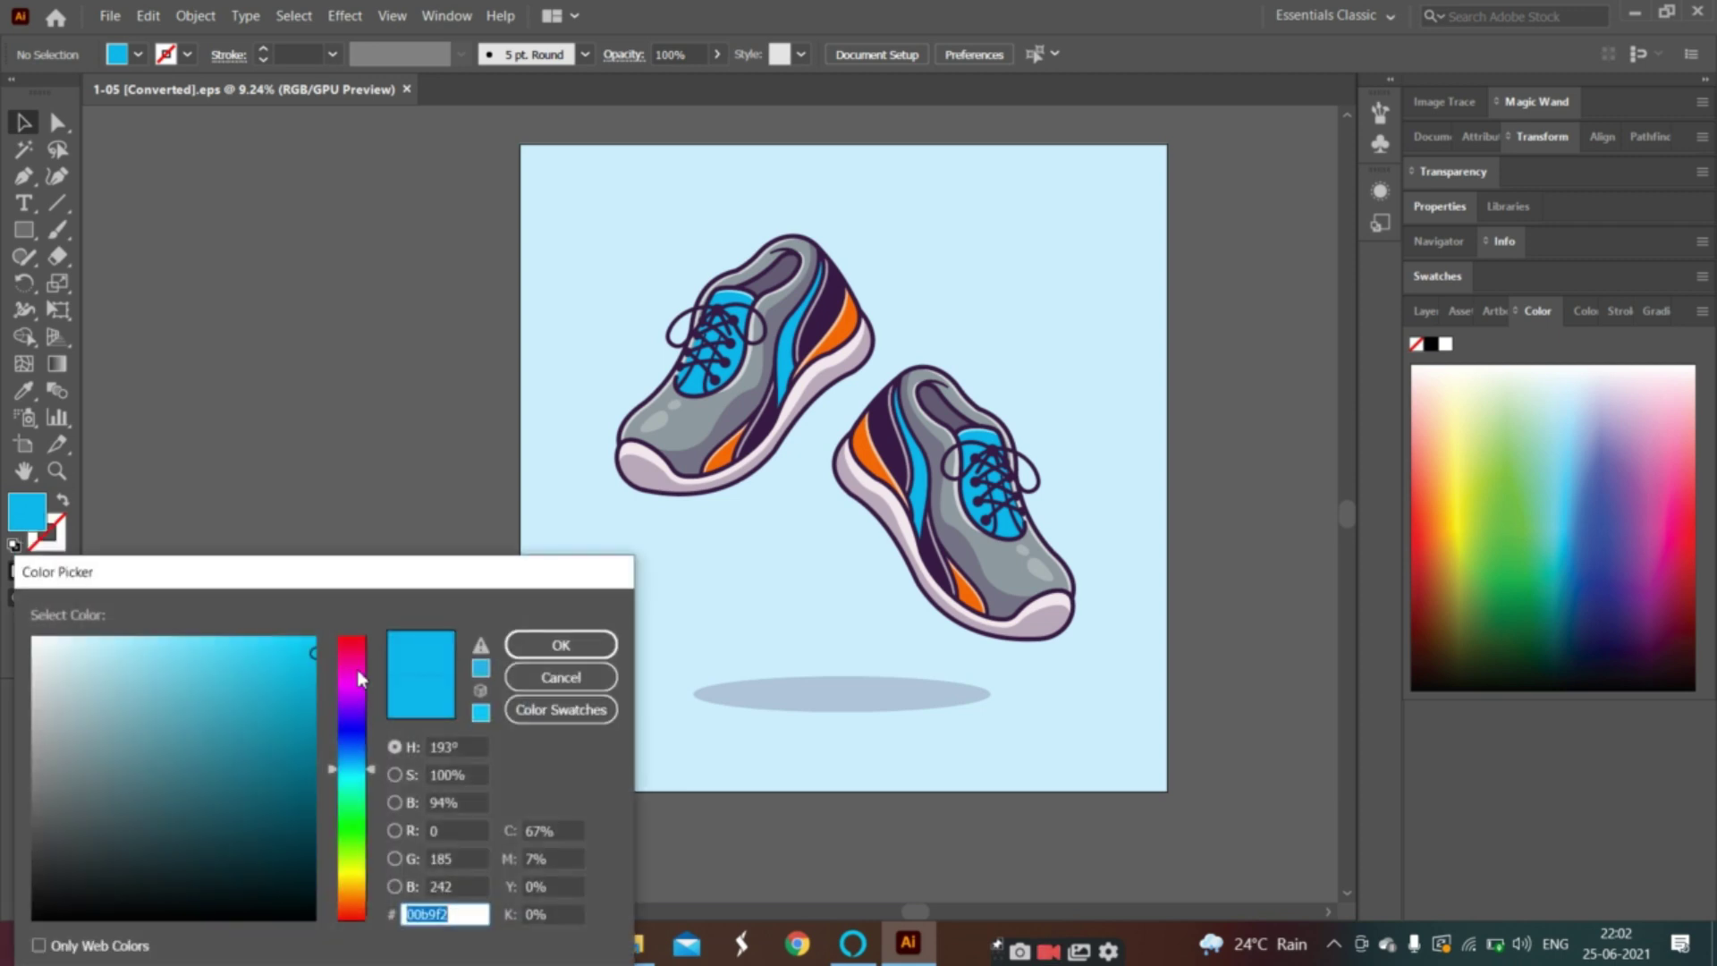
click(349, 656)
click(547, 646)
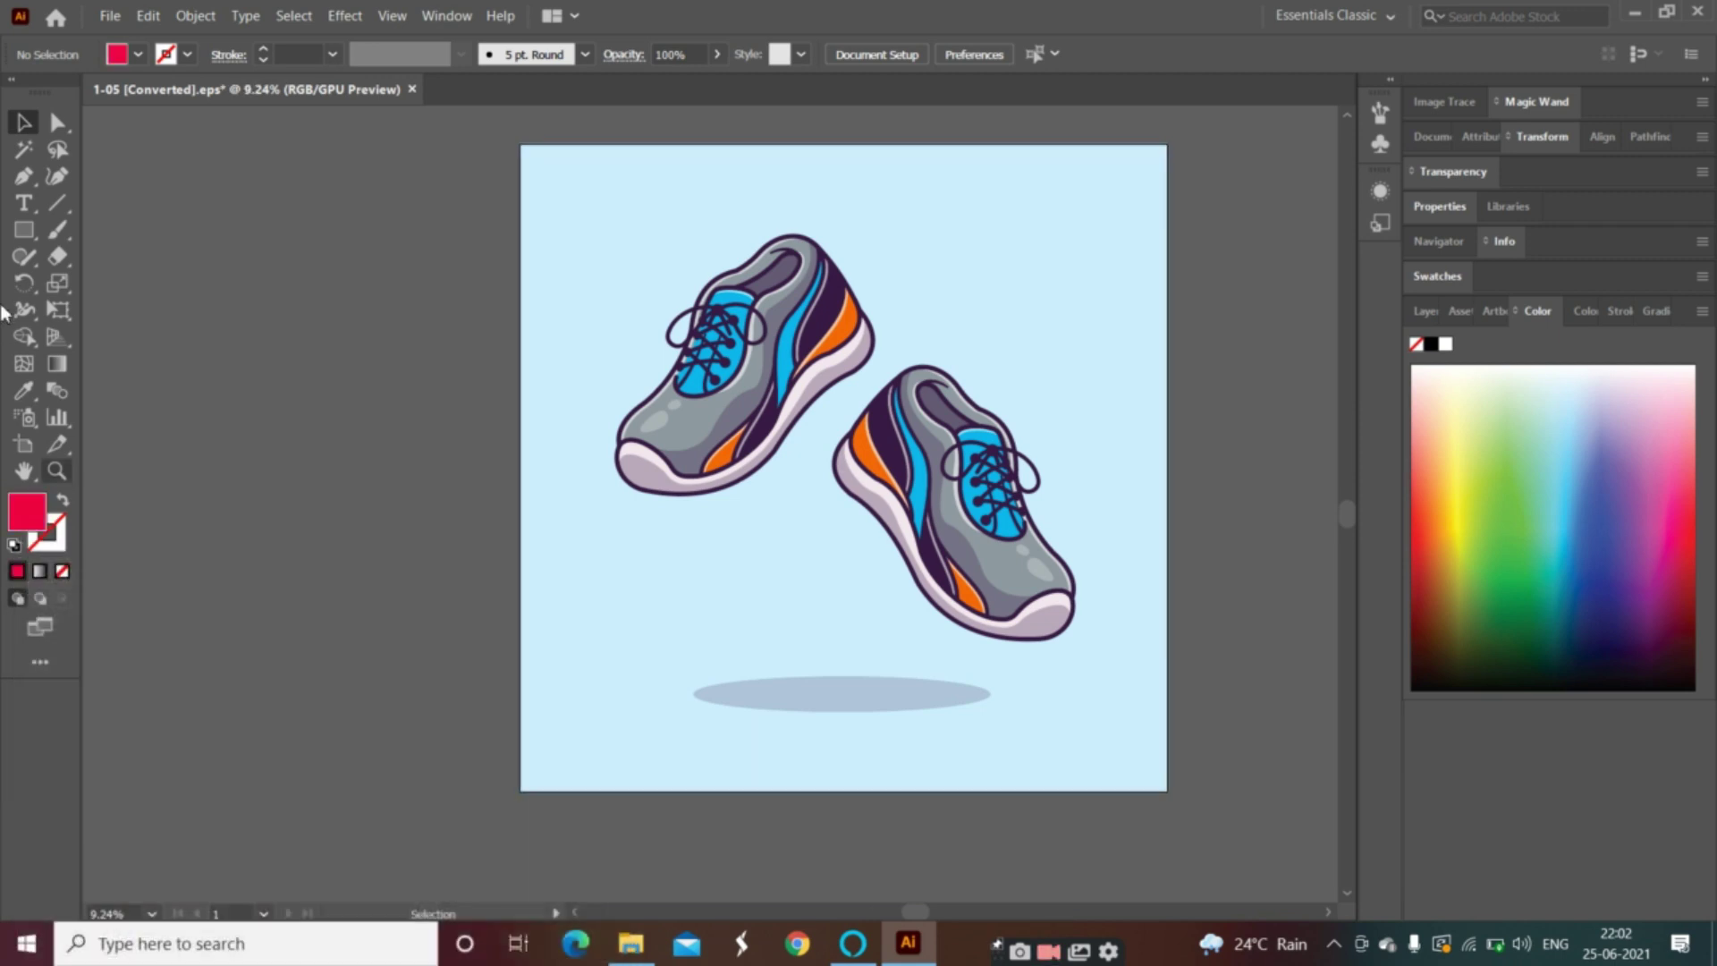
double_click(19, 518)
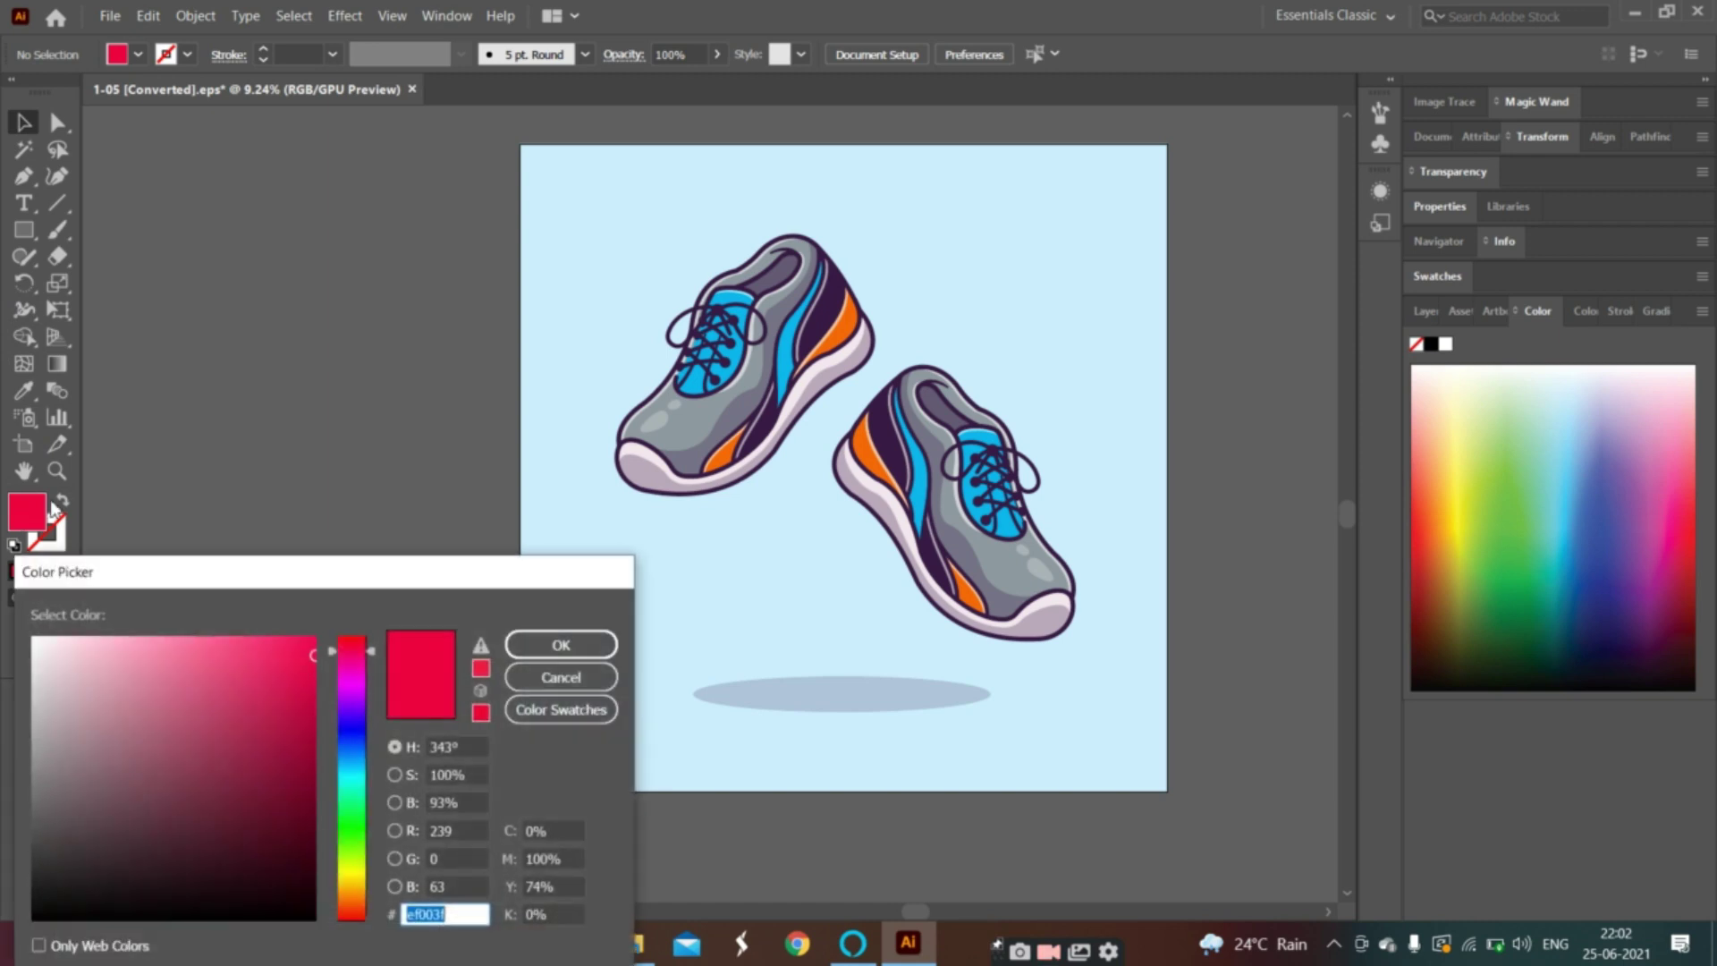
click(353, 839)
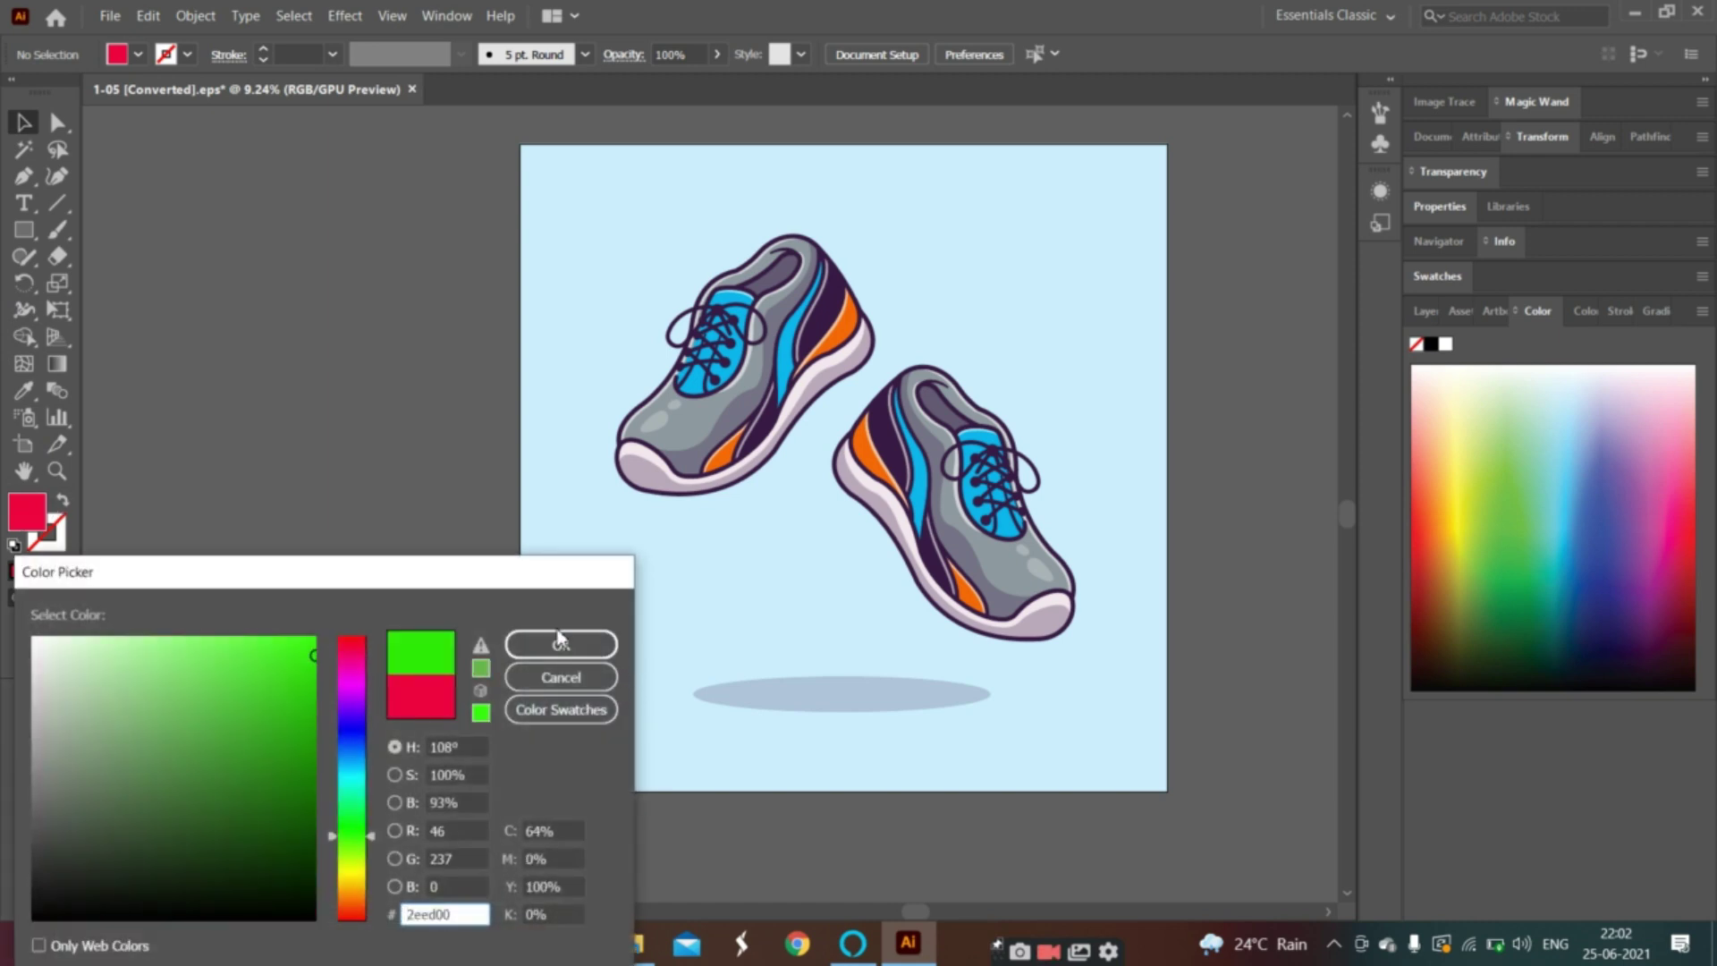
click(570, 651)
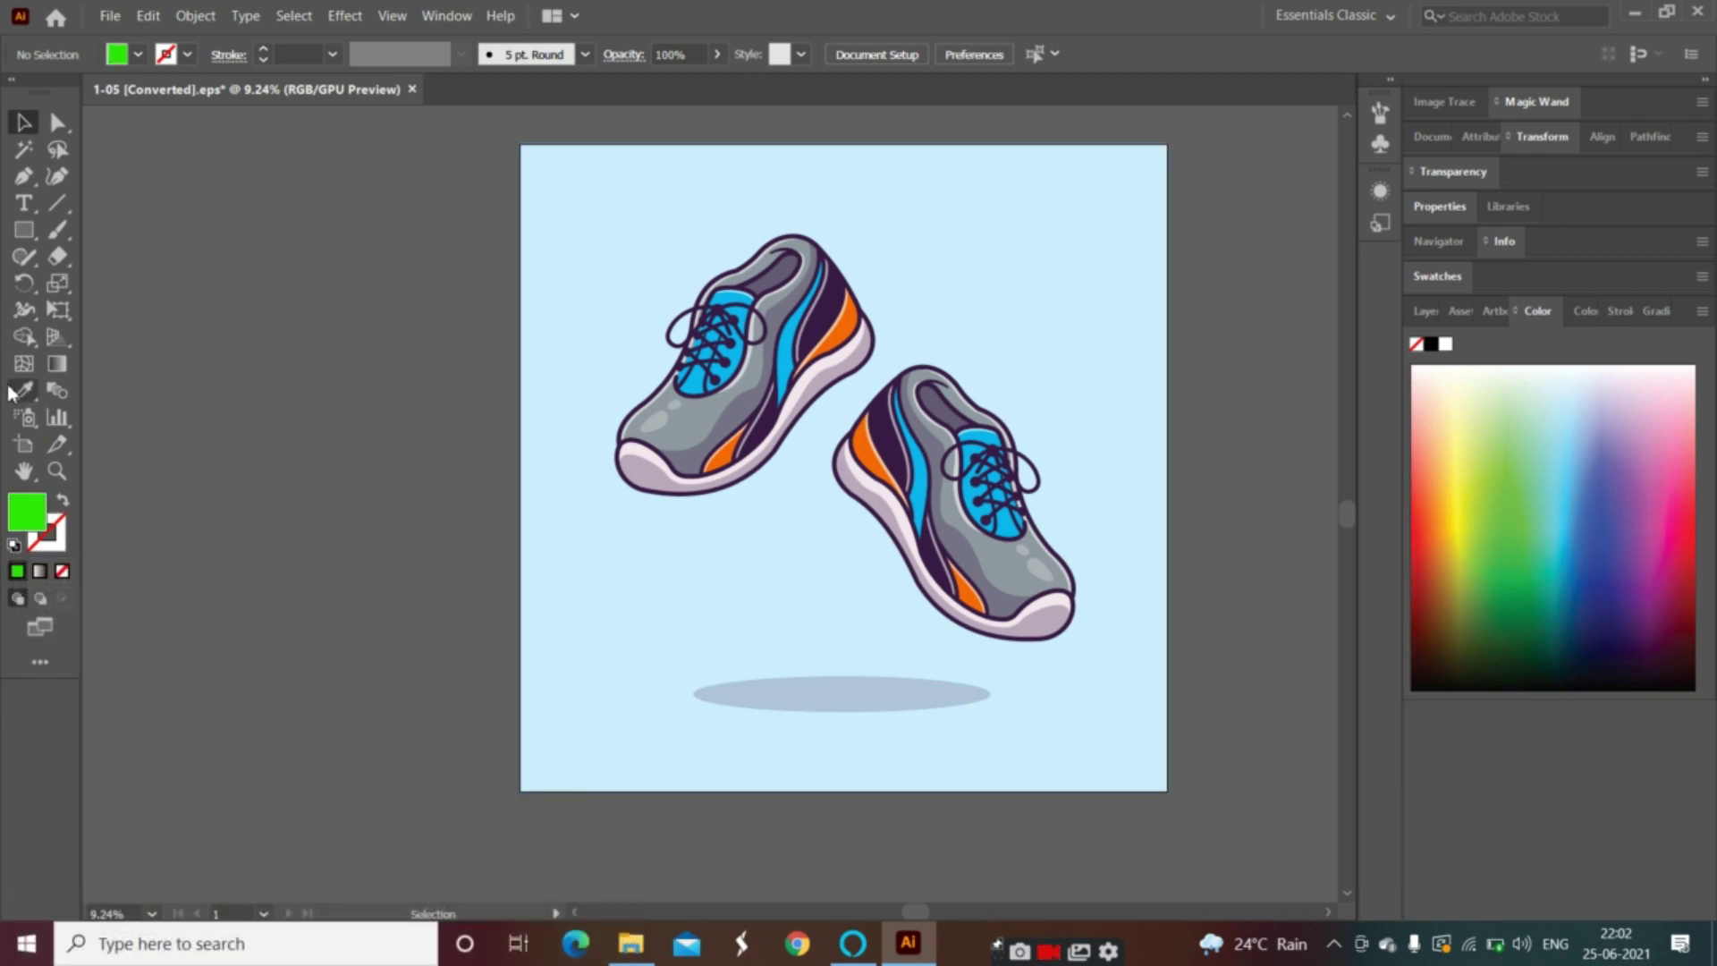
Step: Magic Wand-select all cyan tongues and stripes on both shoes and fill them green
click(26, 150)
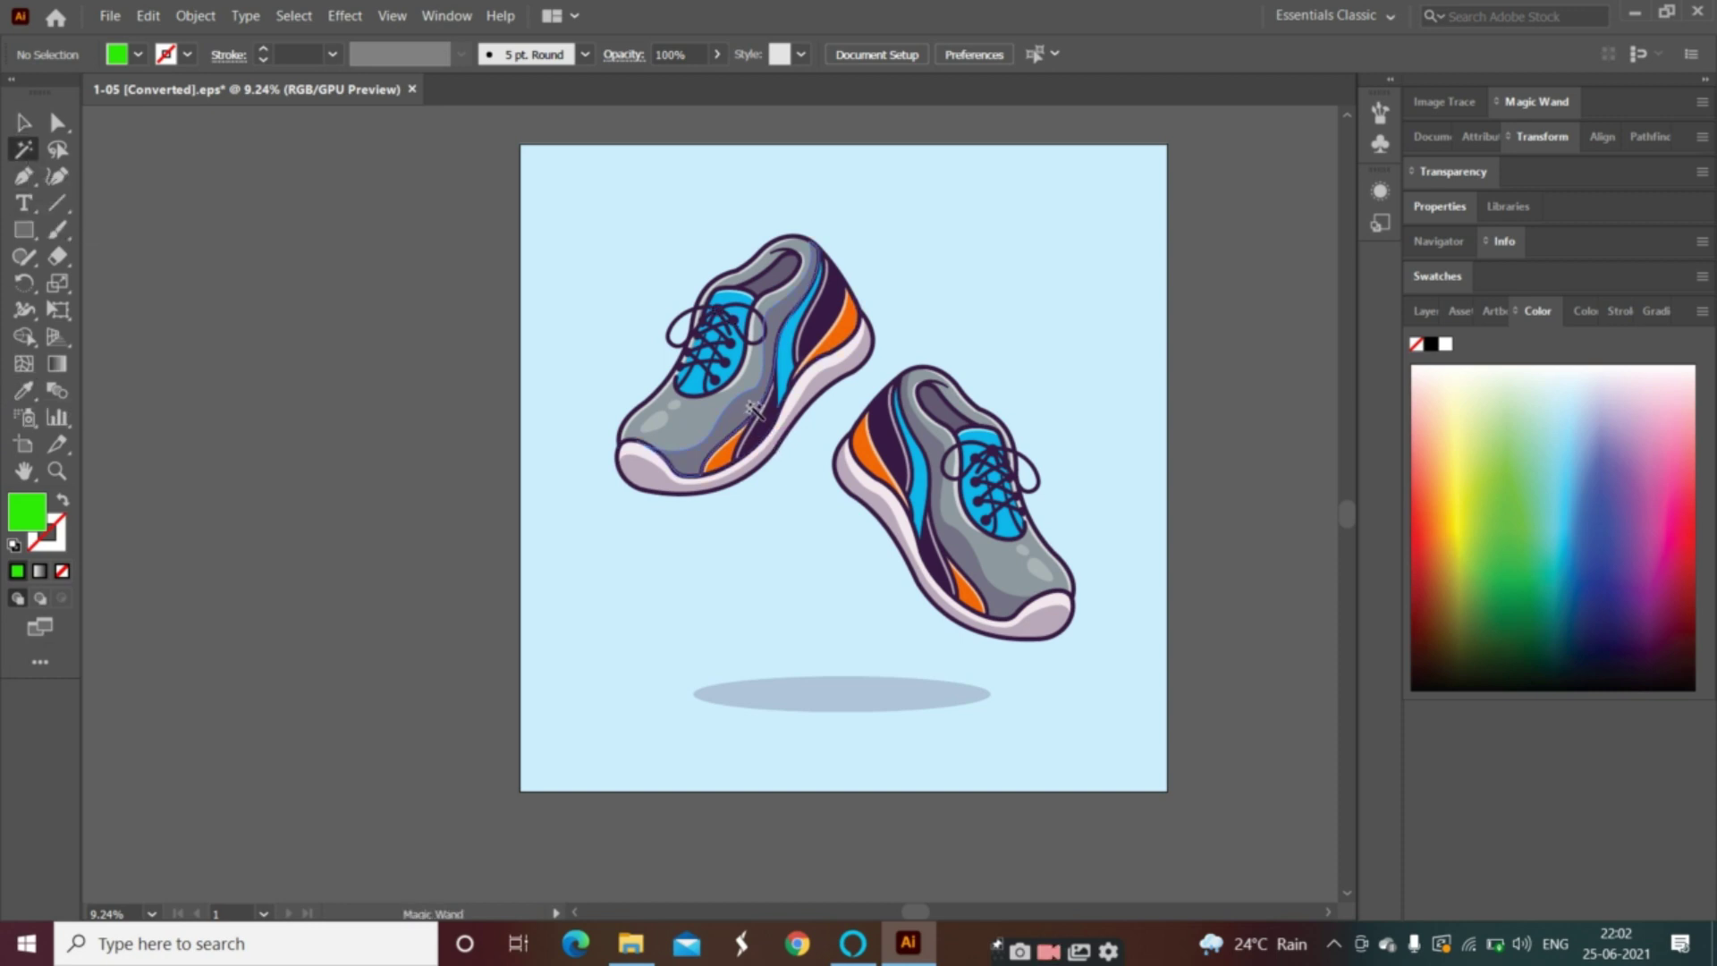
click(736, 355)
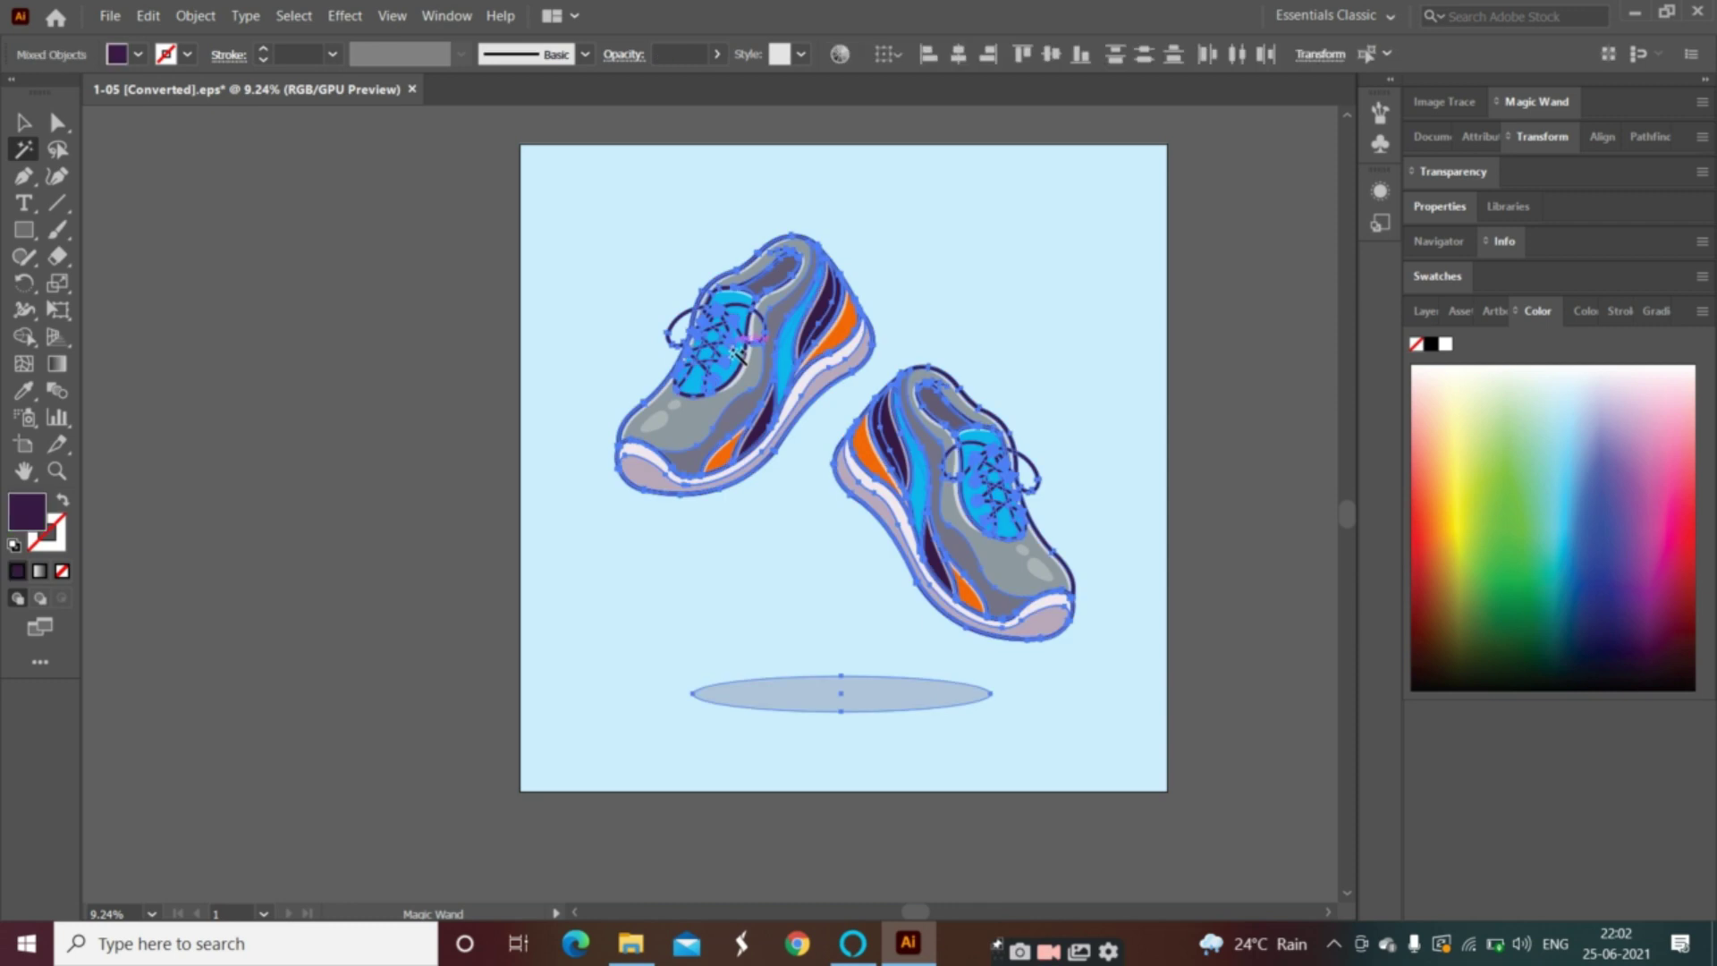
click(735, 355)
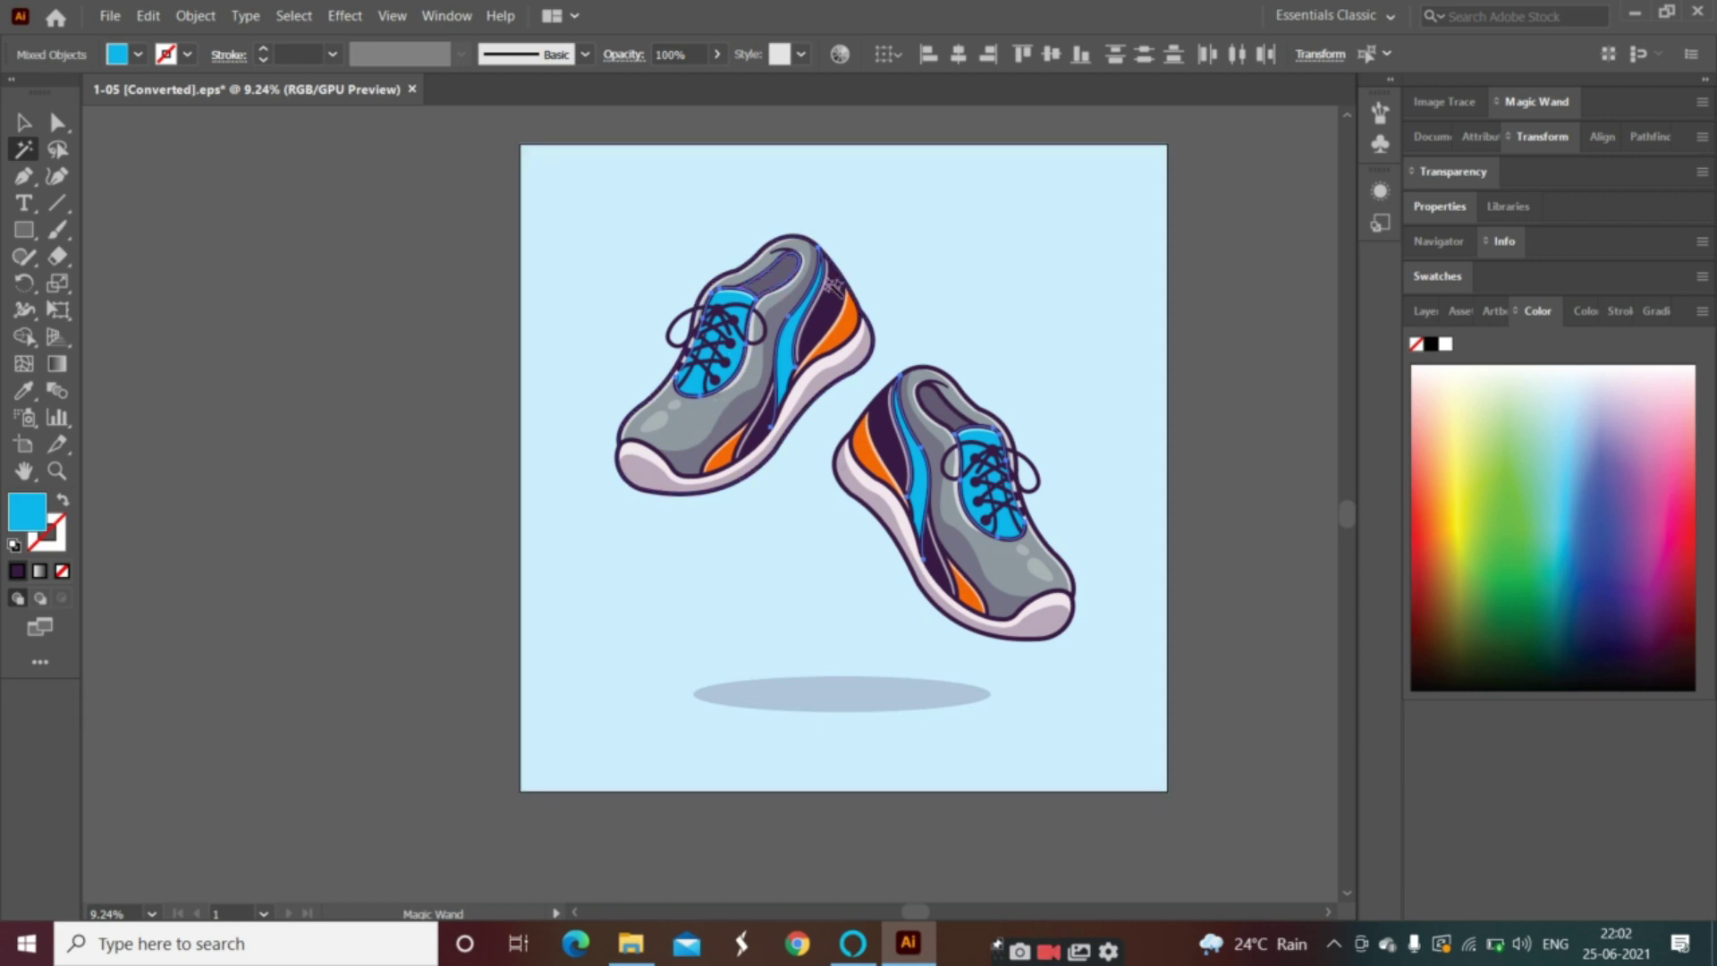
double_click(38, 512)
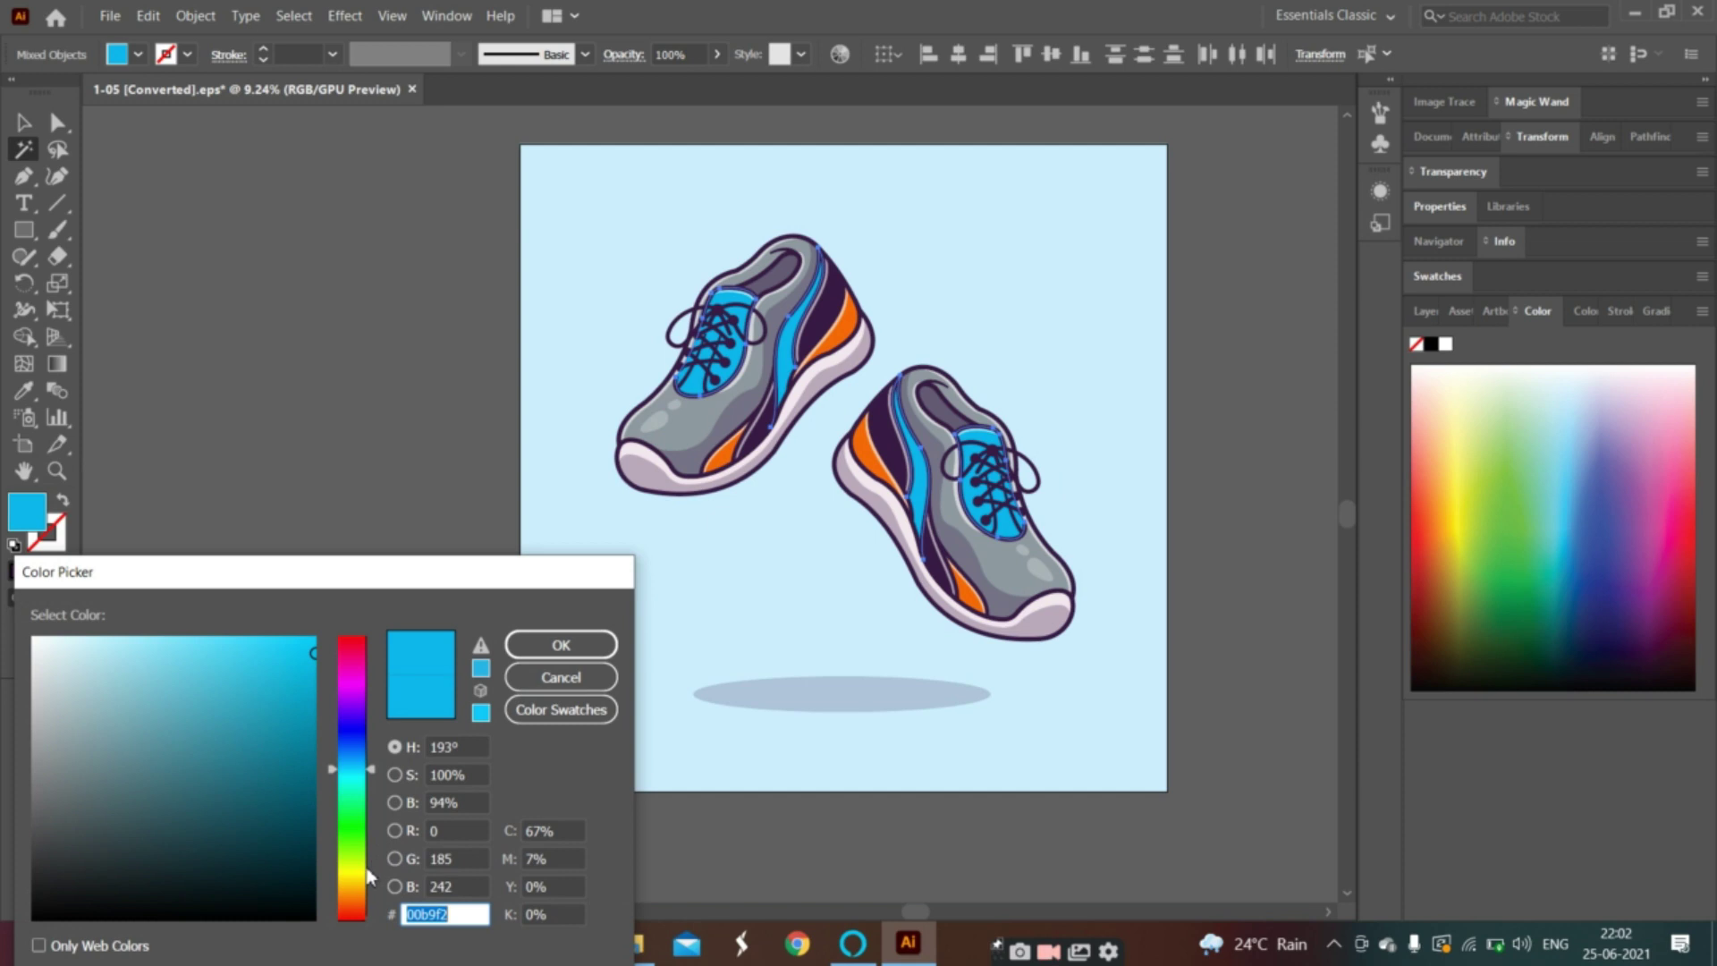
click(360, 841)
click(560, 644)
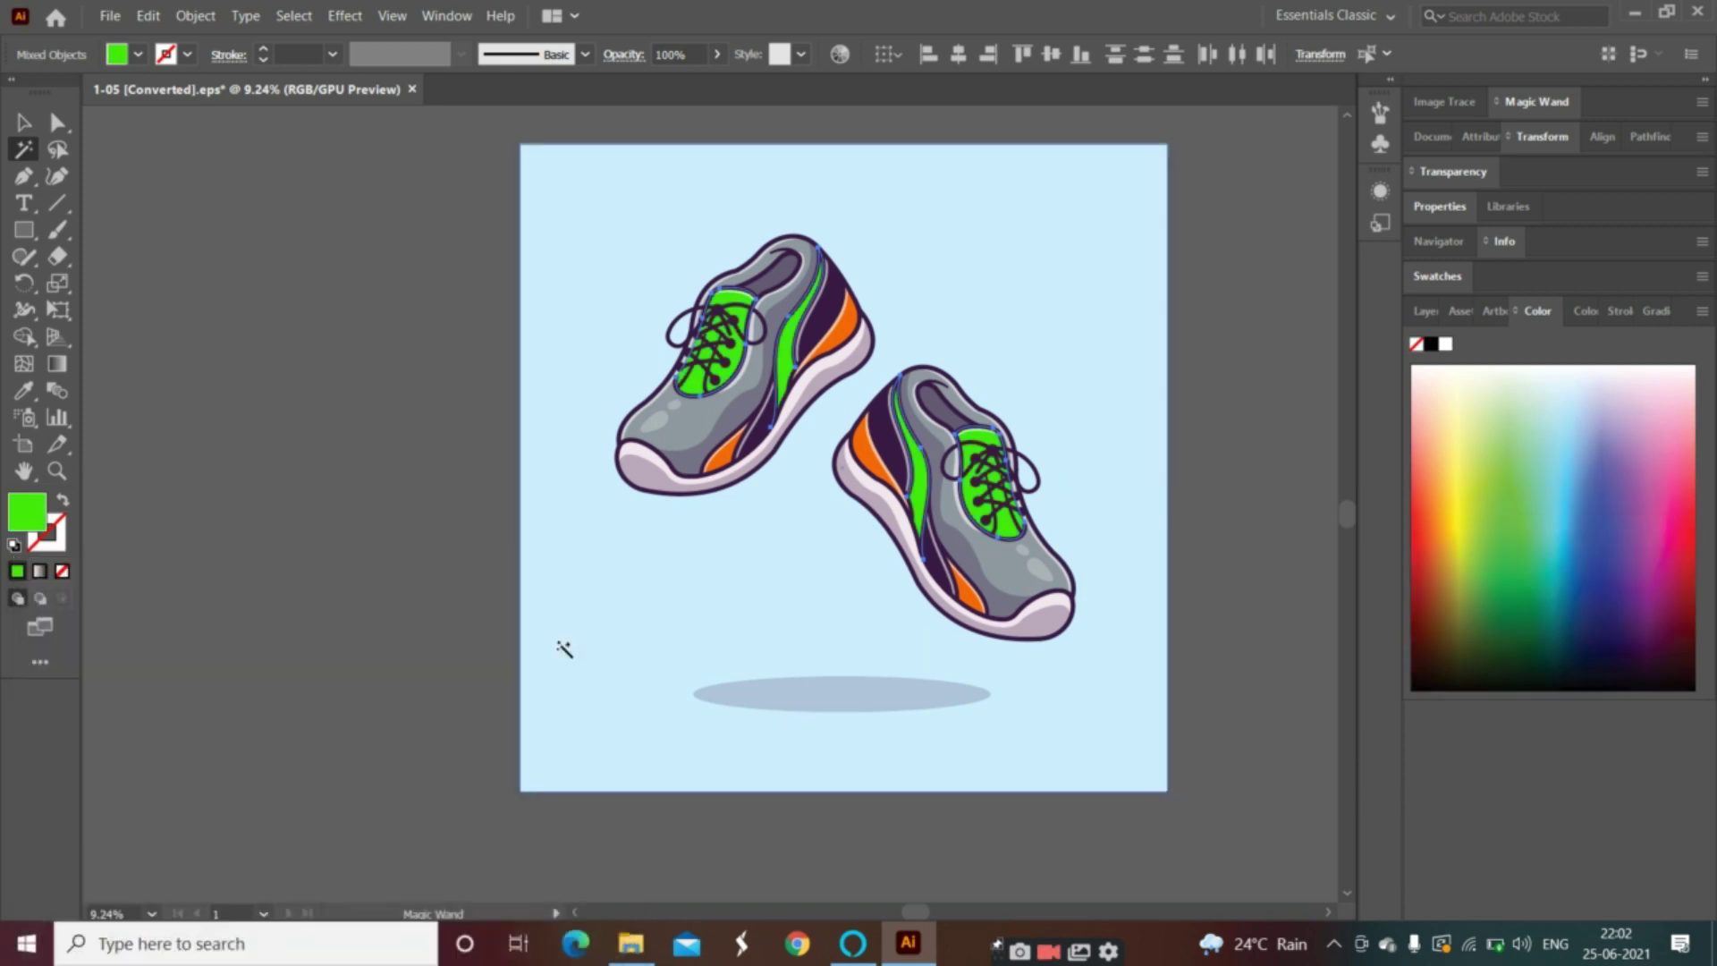
Step: Recolour both shoes' orange stripes yellow-green (cff200), then select the grey bodies
click(872, 445)
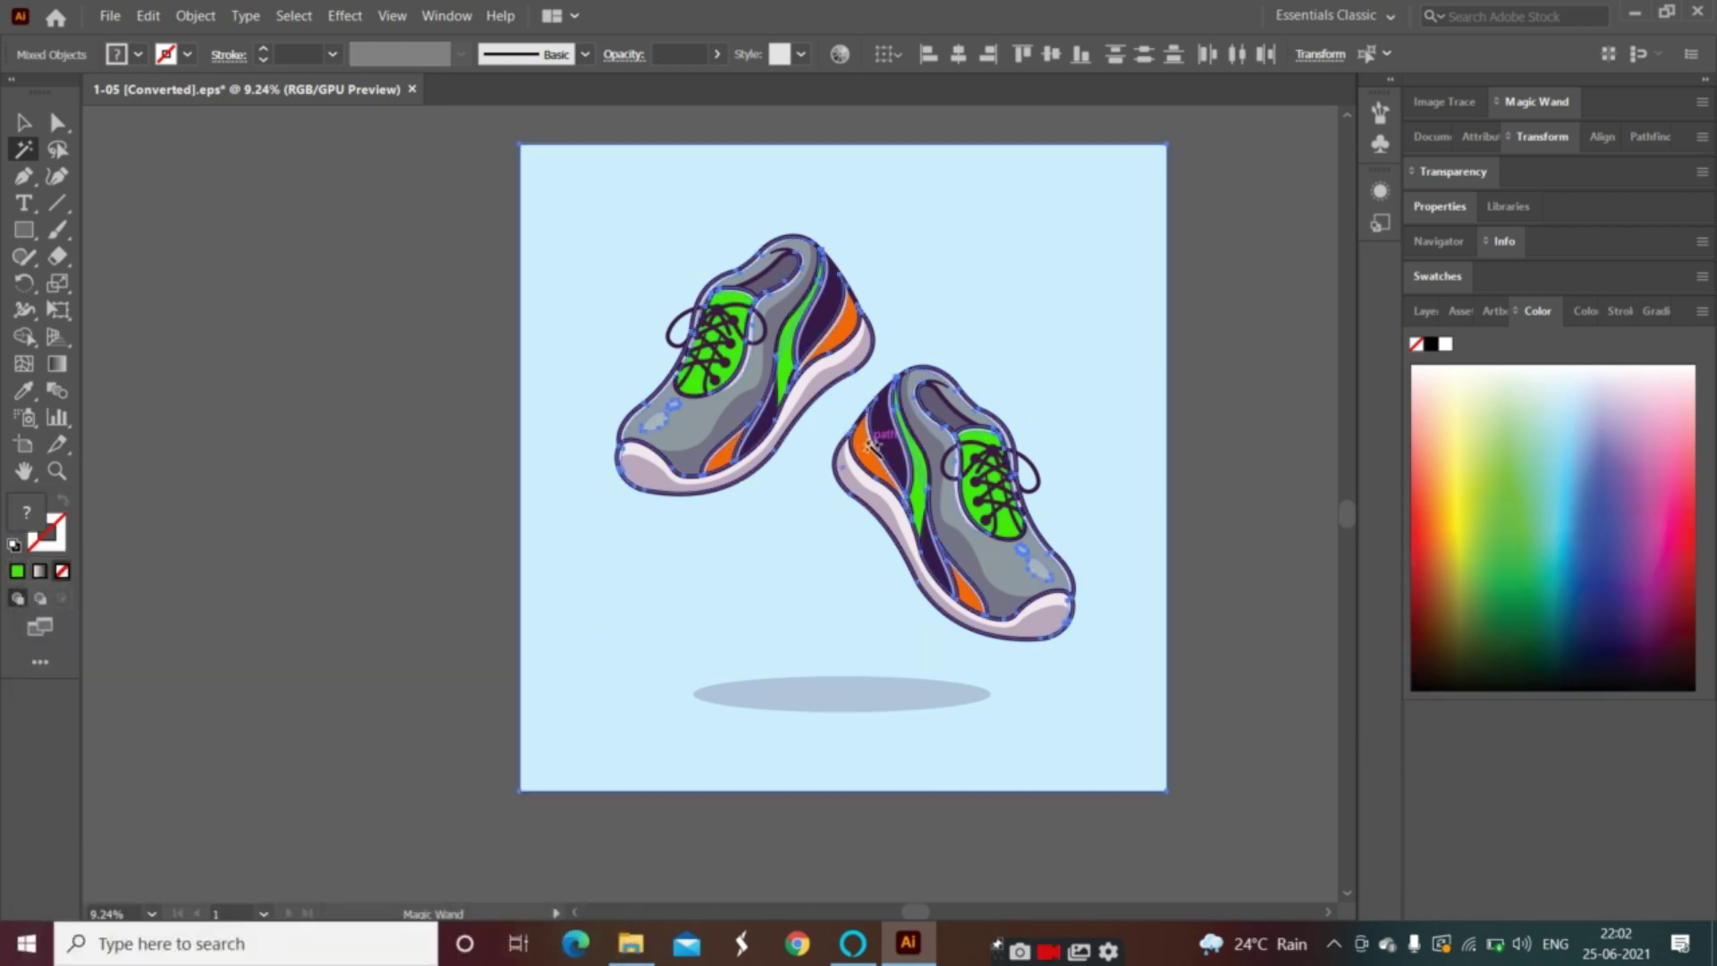
click(866, 456)
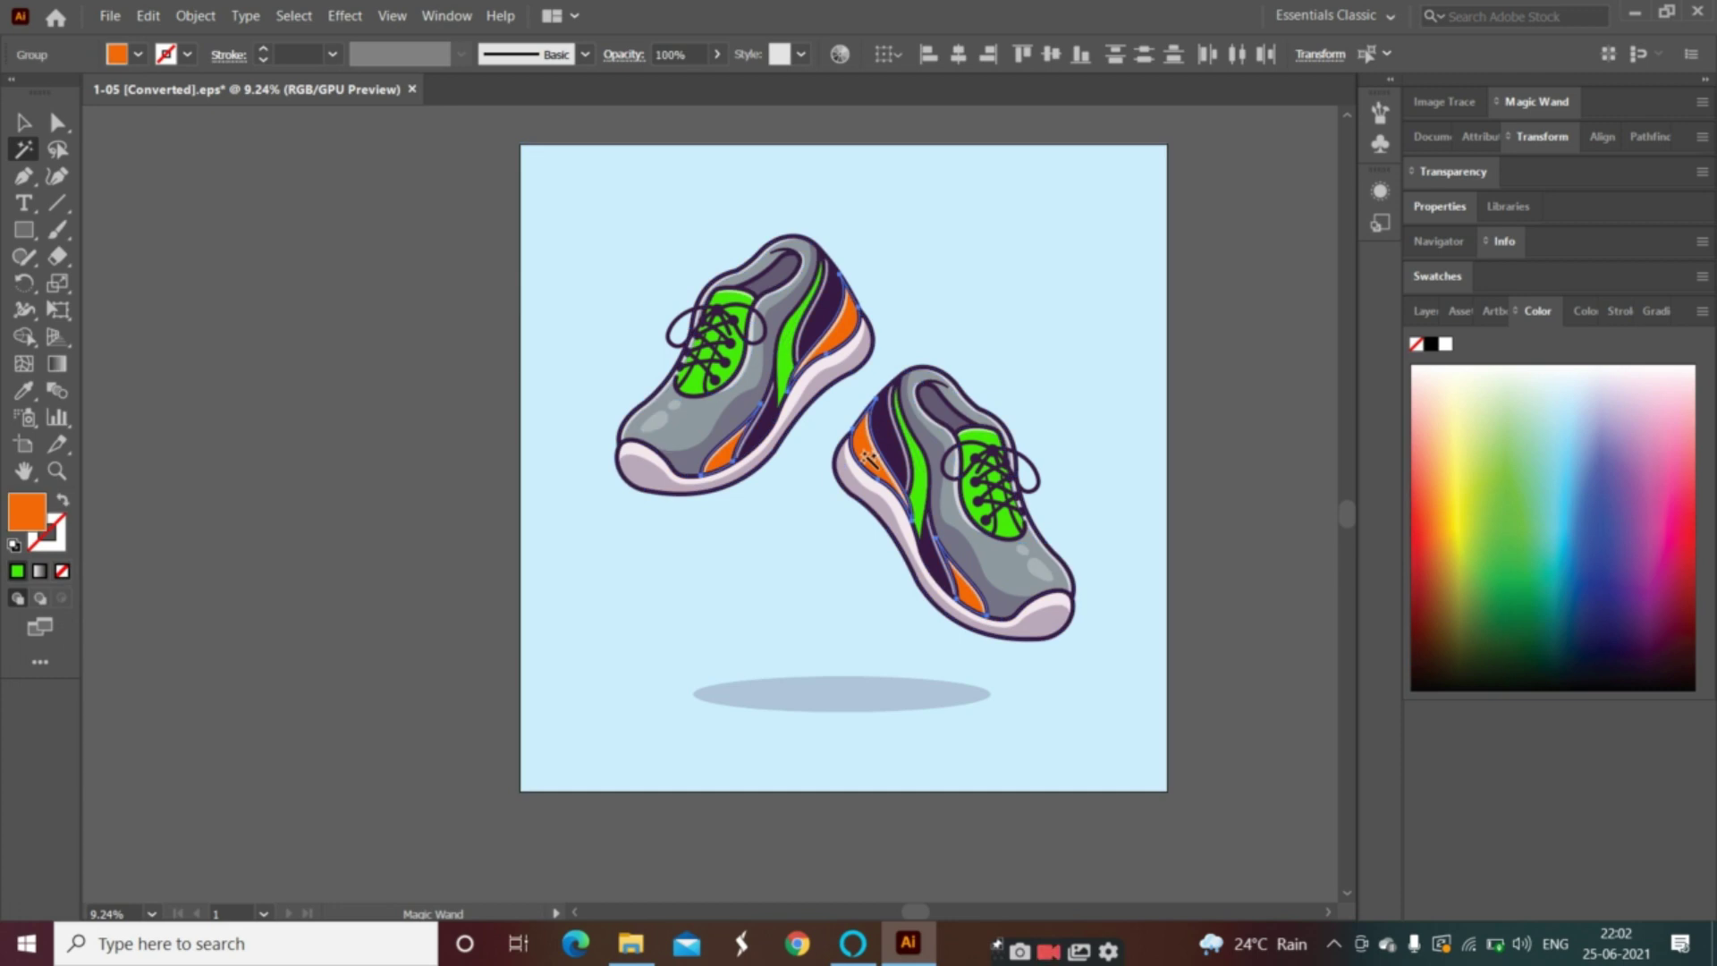
double_click(41, 511)
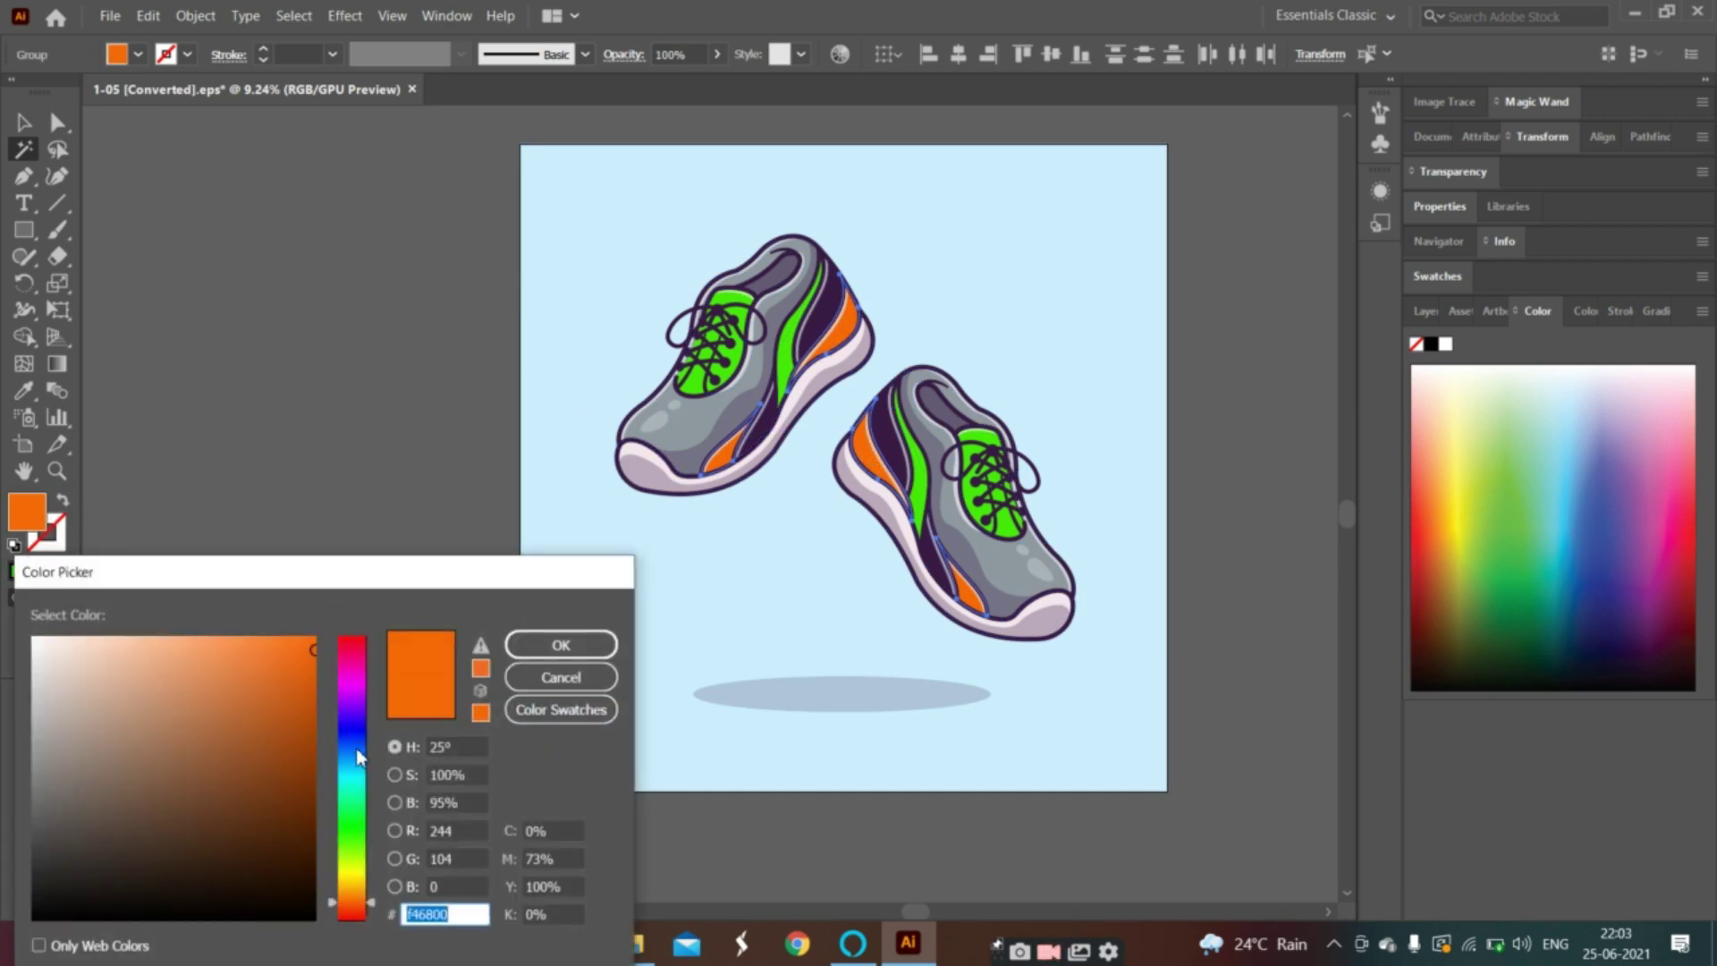
click(351, 865)
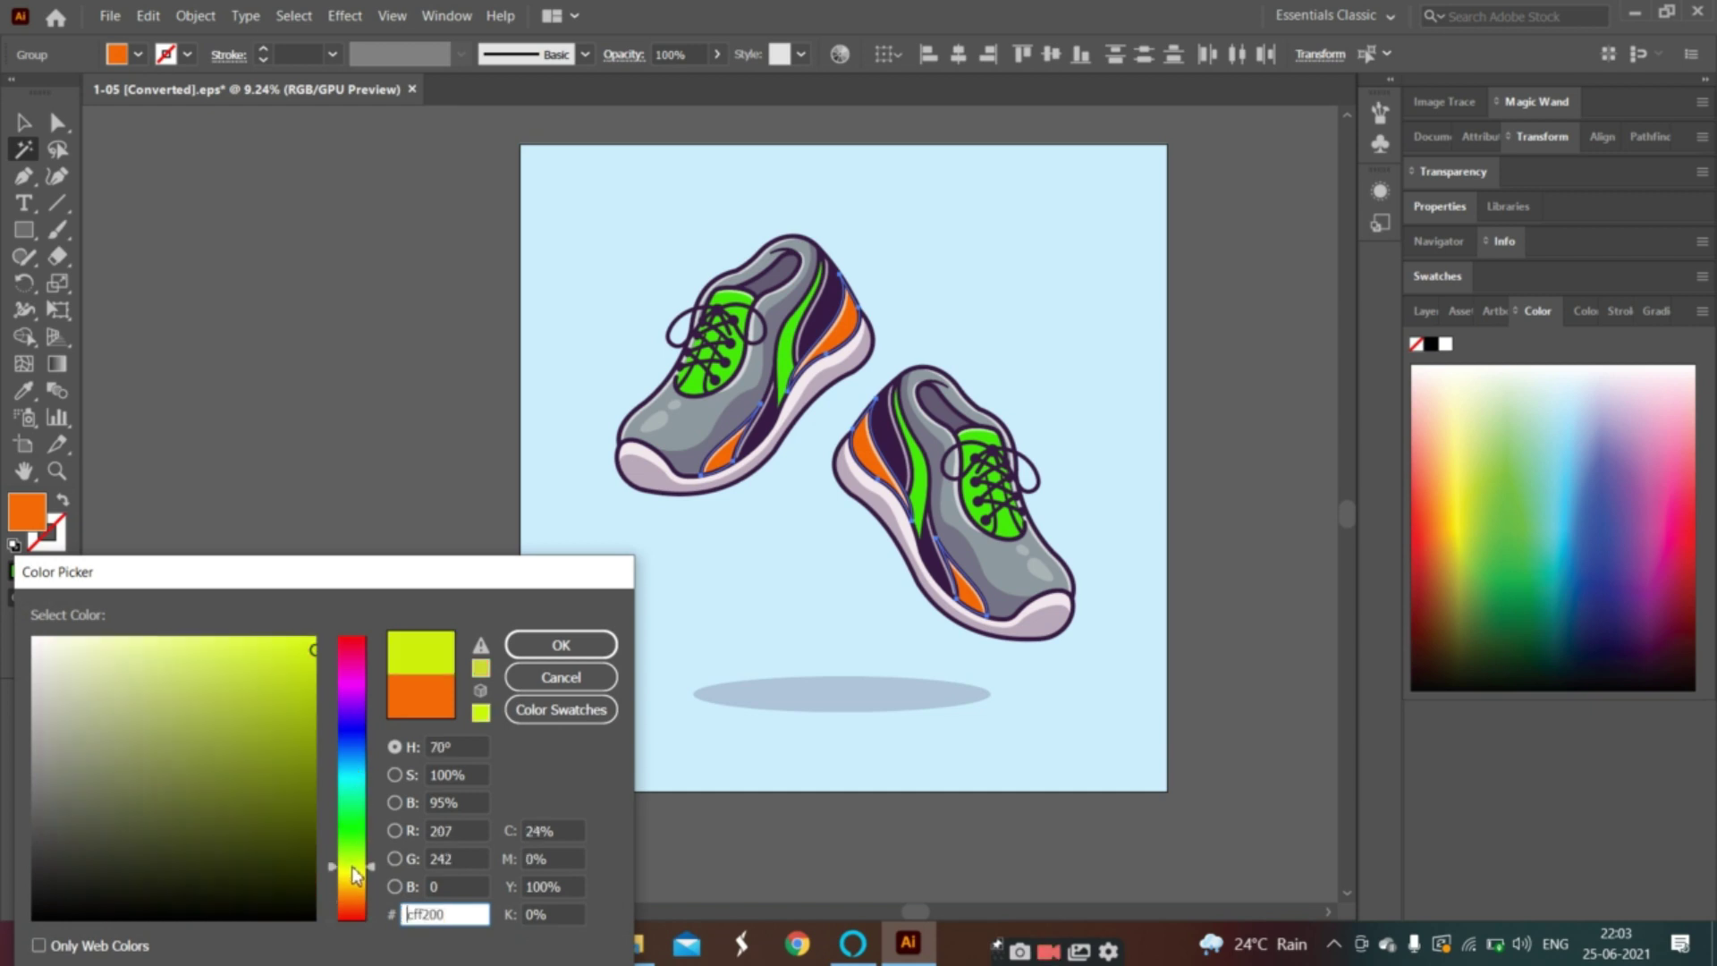
click(590, 644)
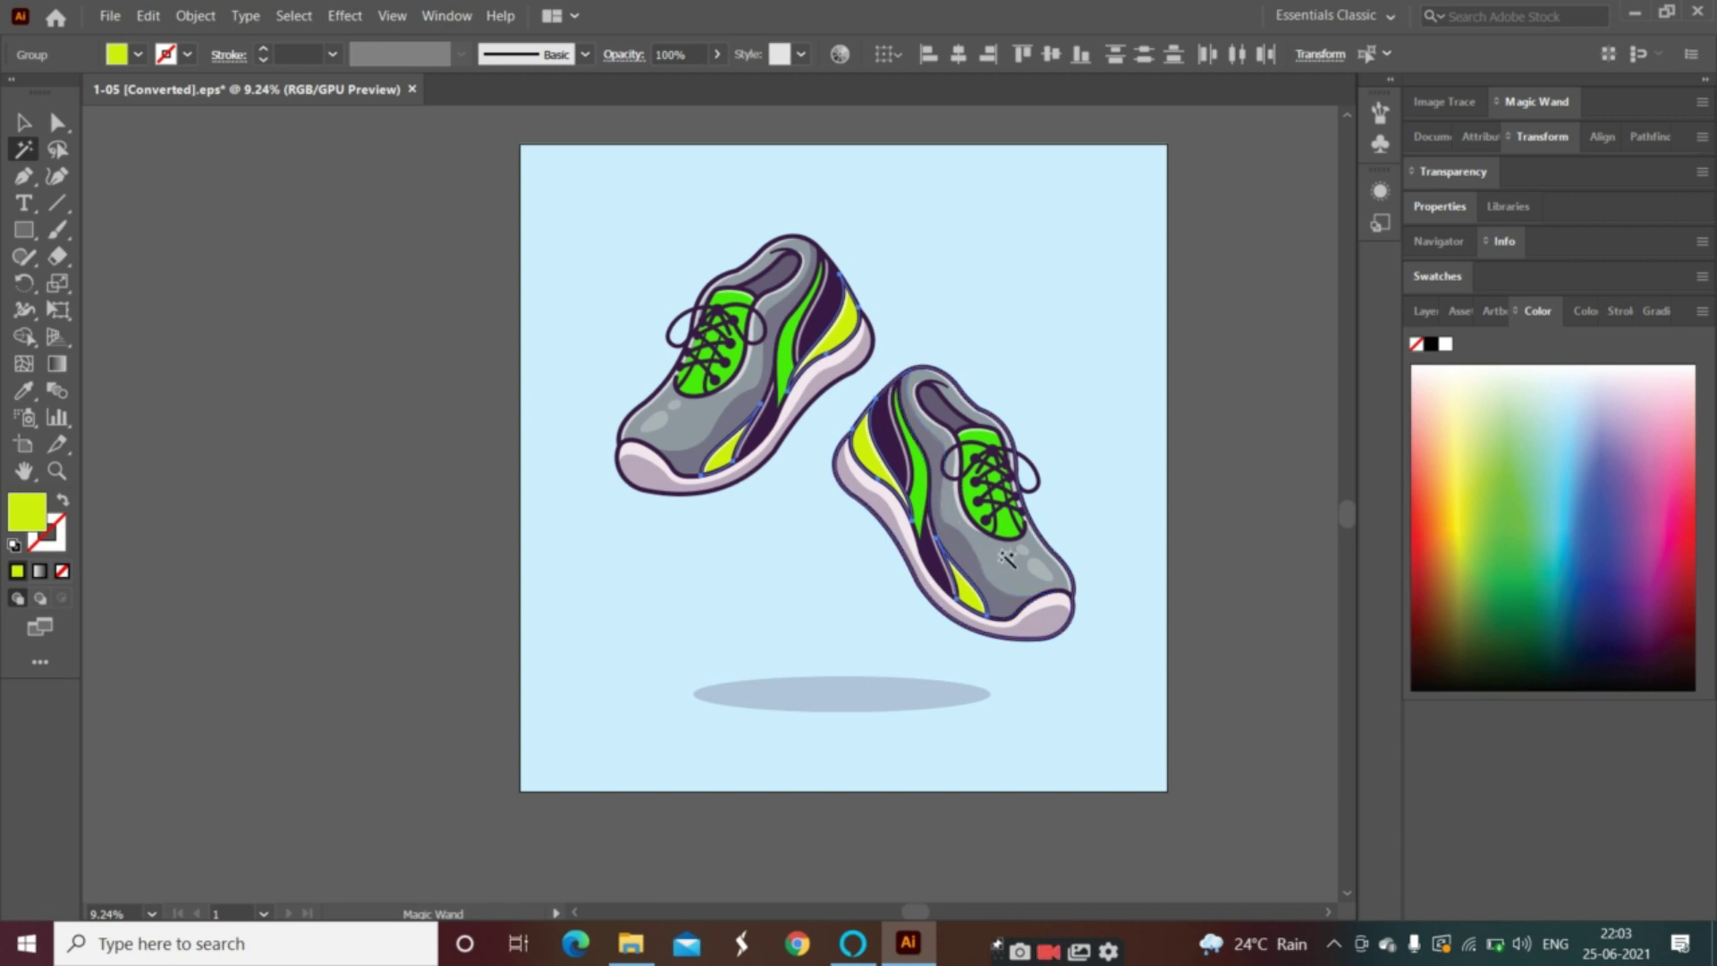
shift+click(1011, 579)
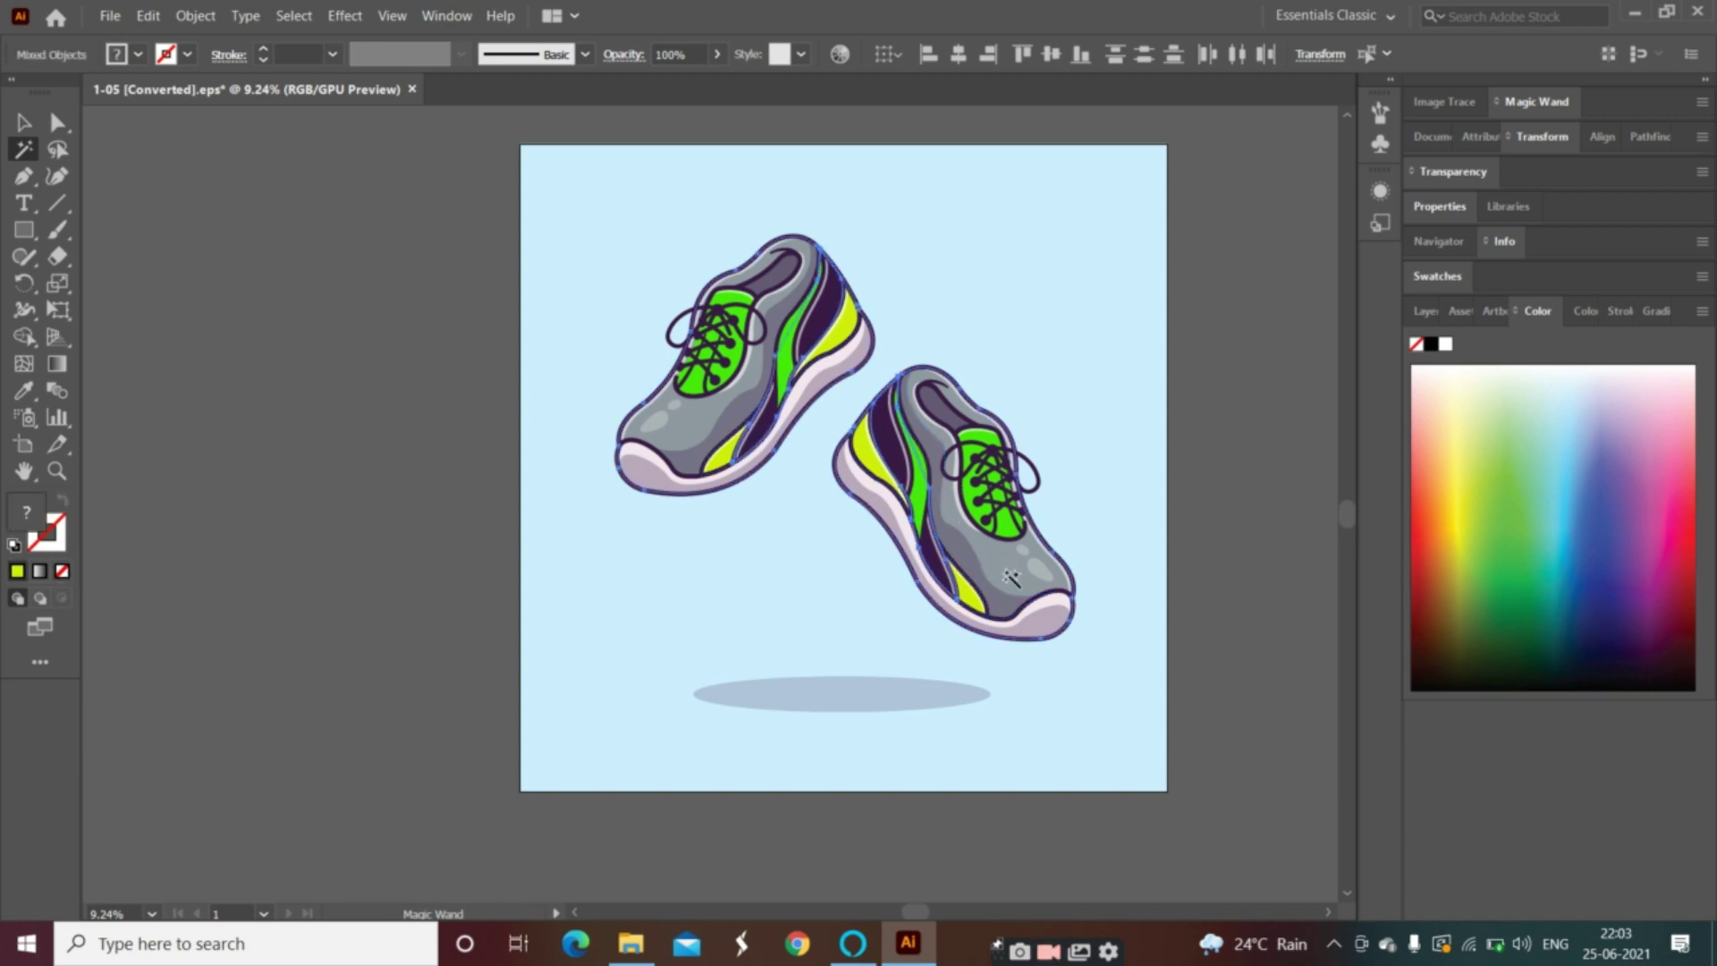
Step: Fill both grey shoe bodies with a pasted brown hex value and clear the selection
double_click(27, 528)
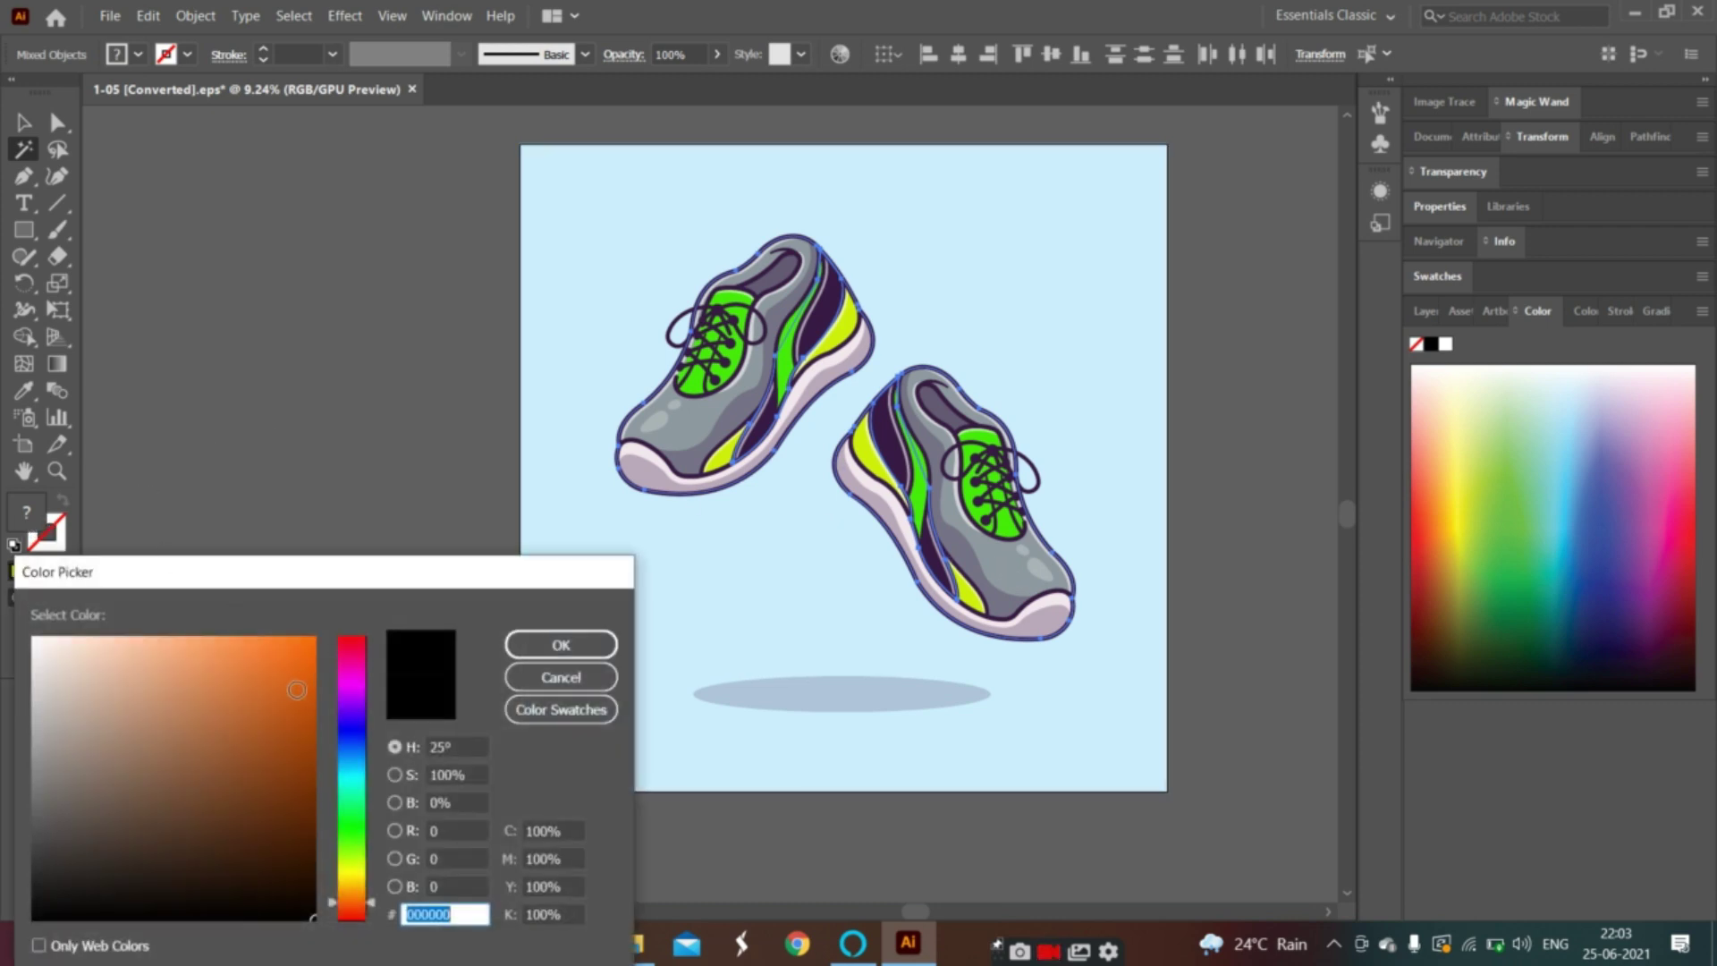
text(DC630D)
click(561, 643)
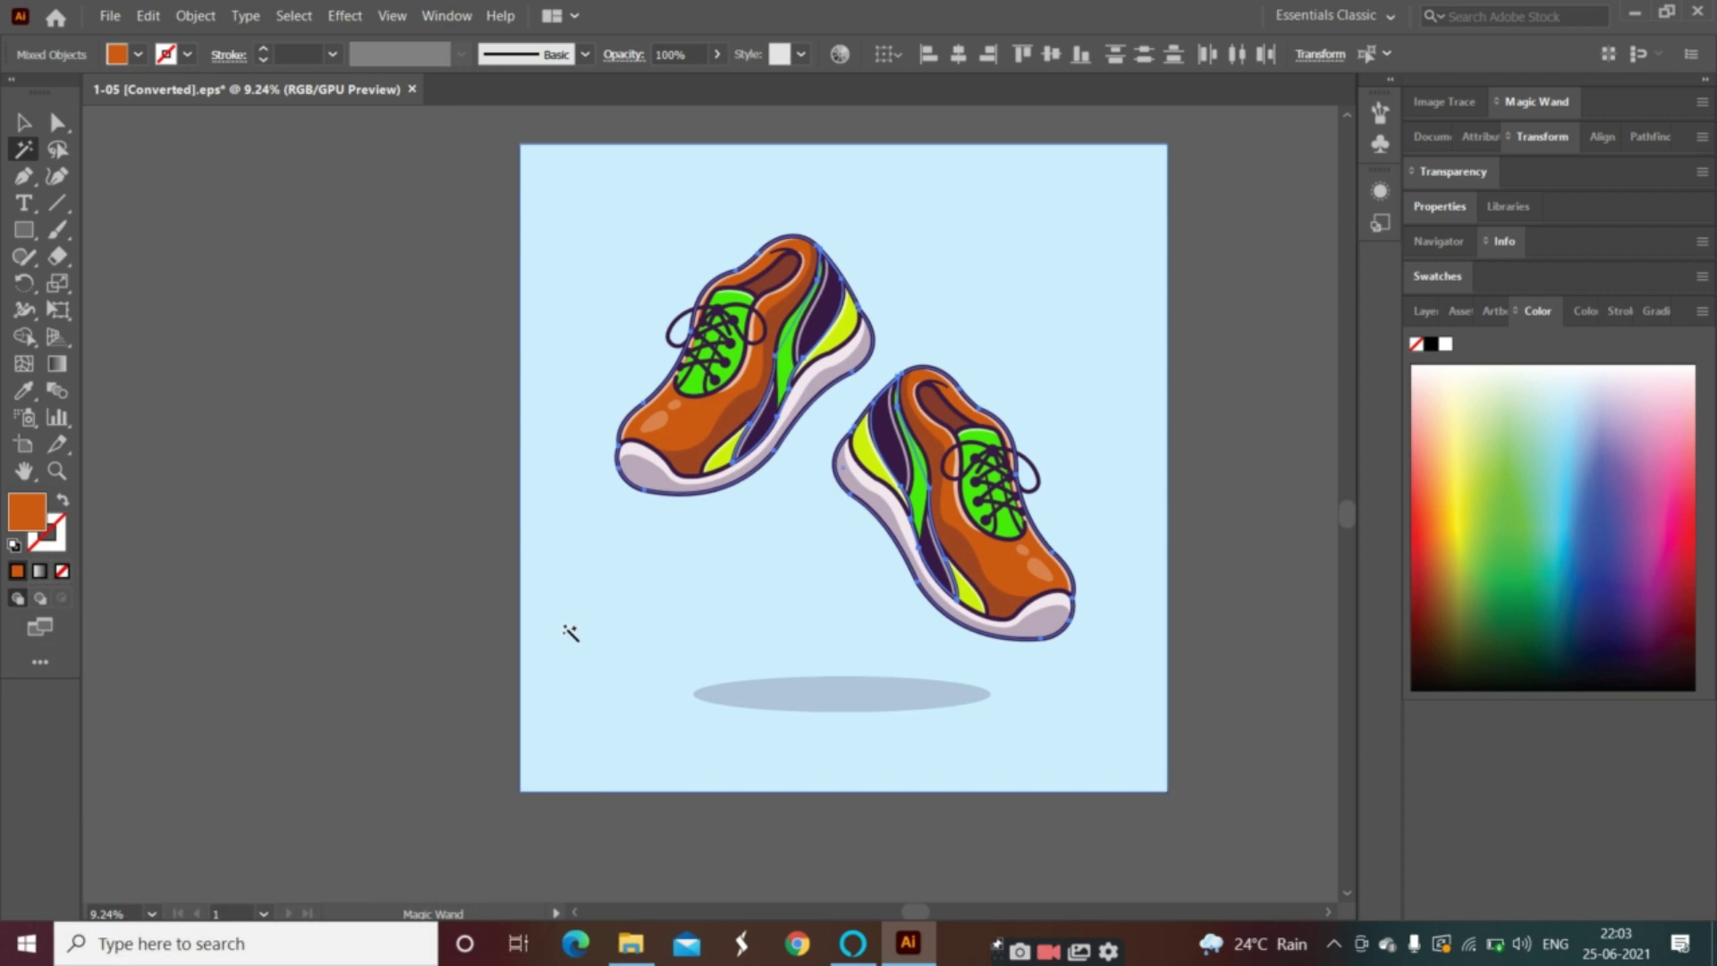
shift+click(684, 590)
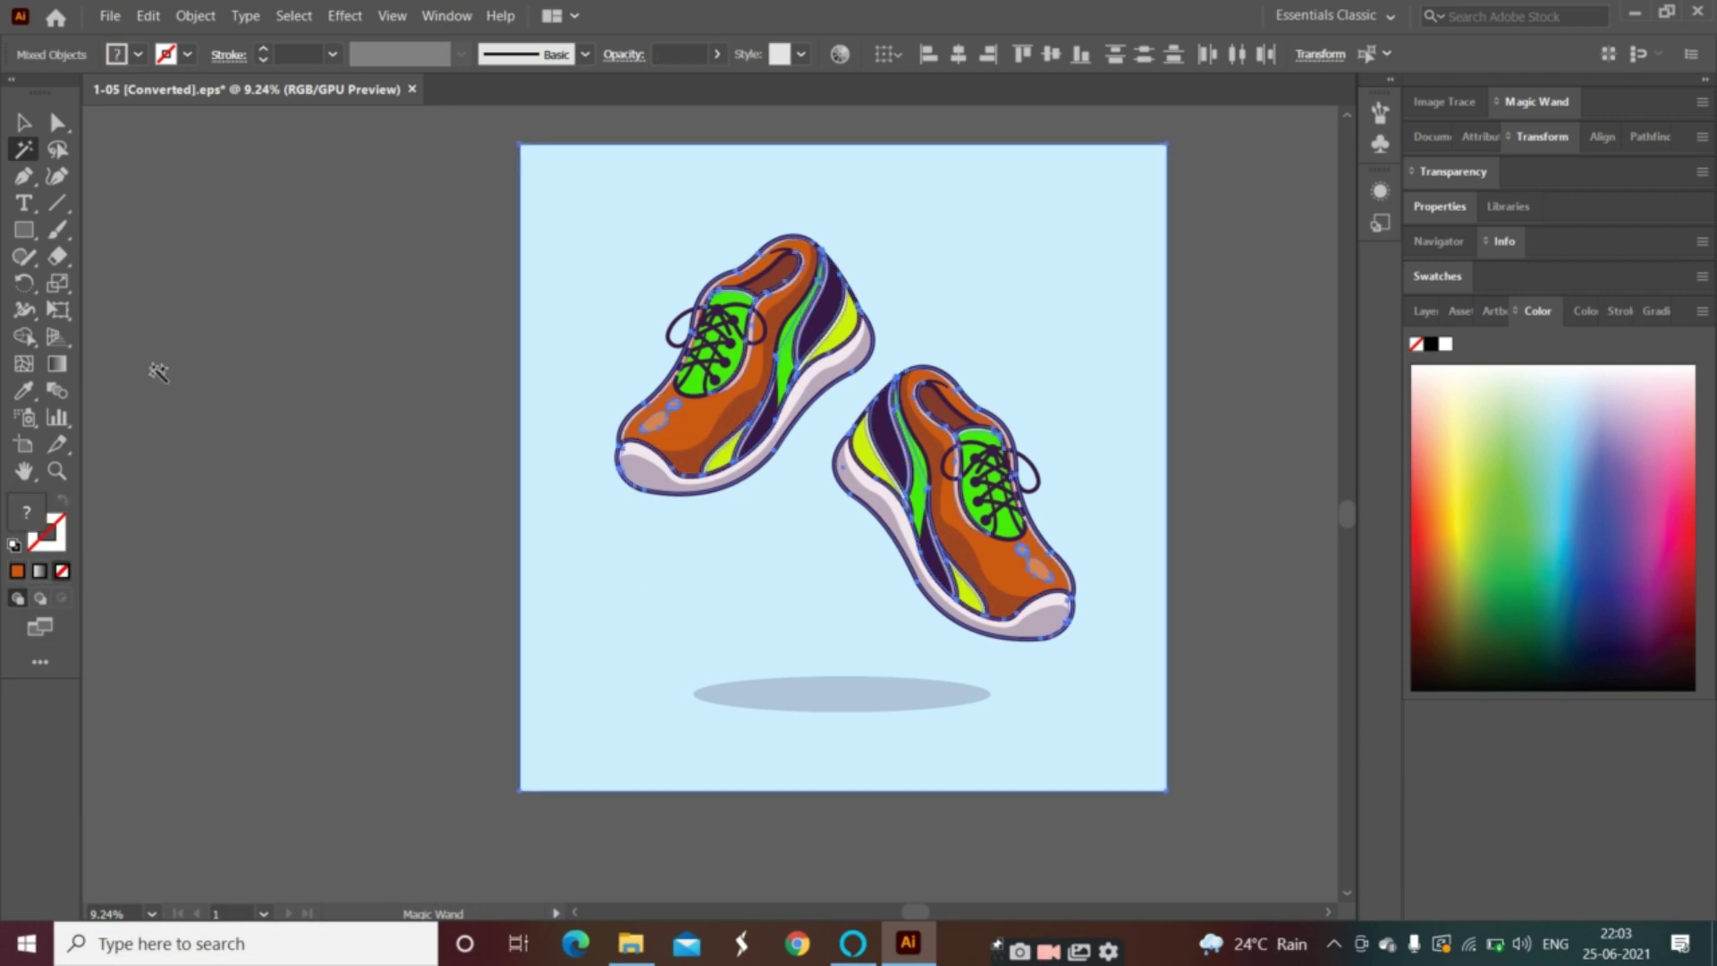
click(258, 369)
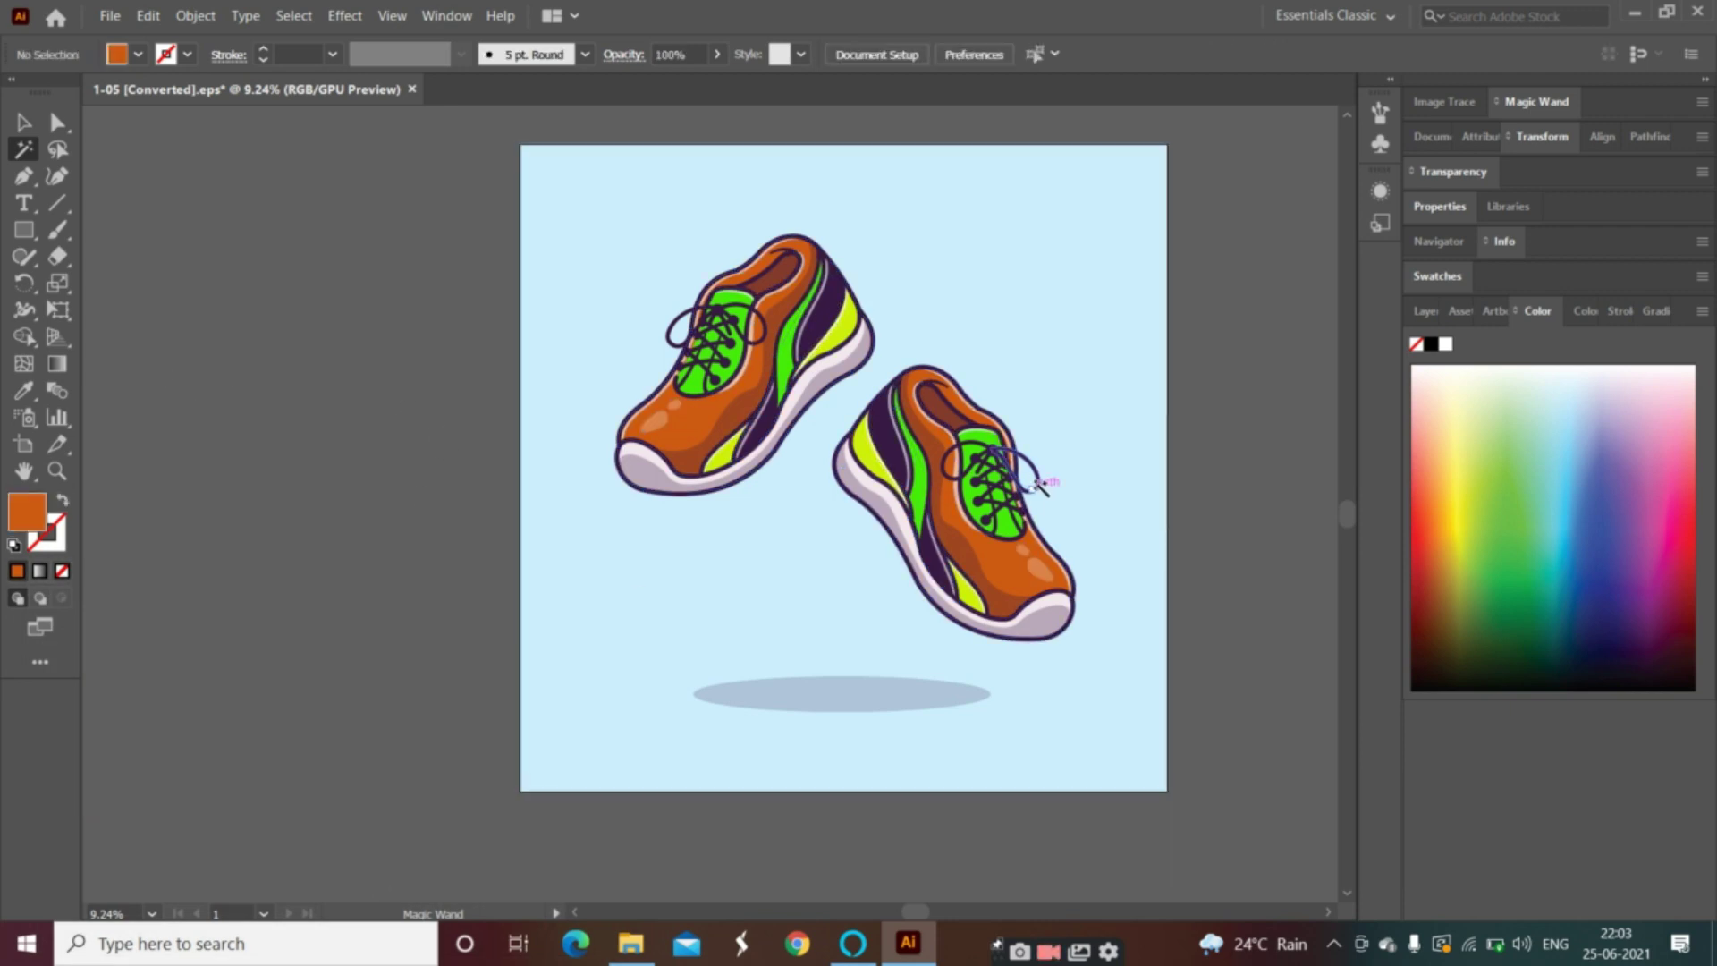